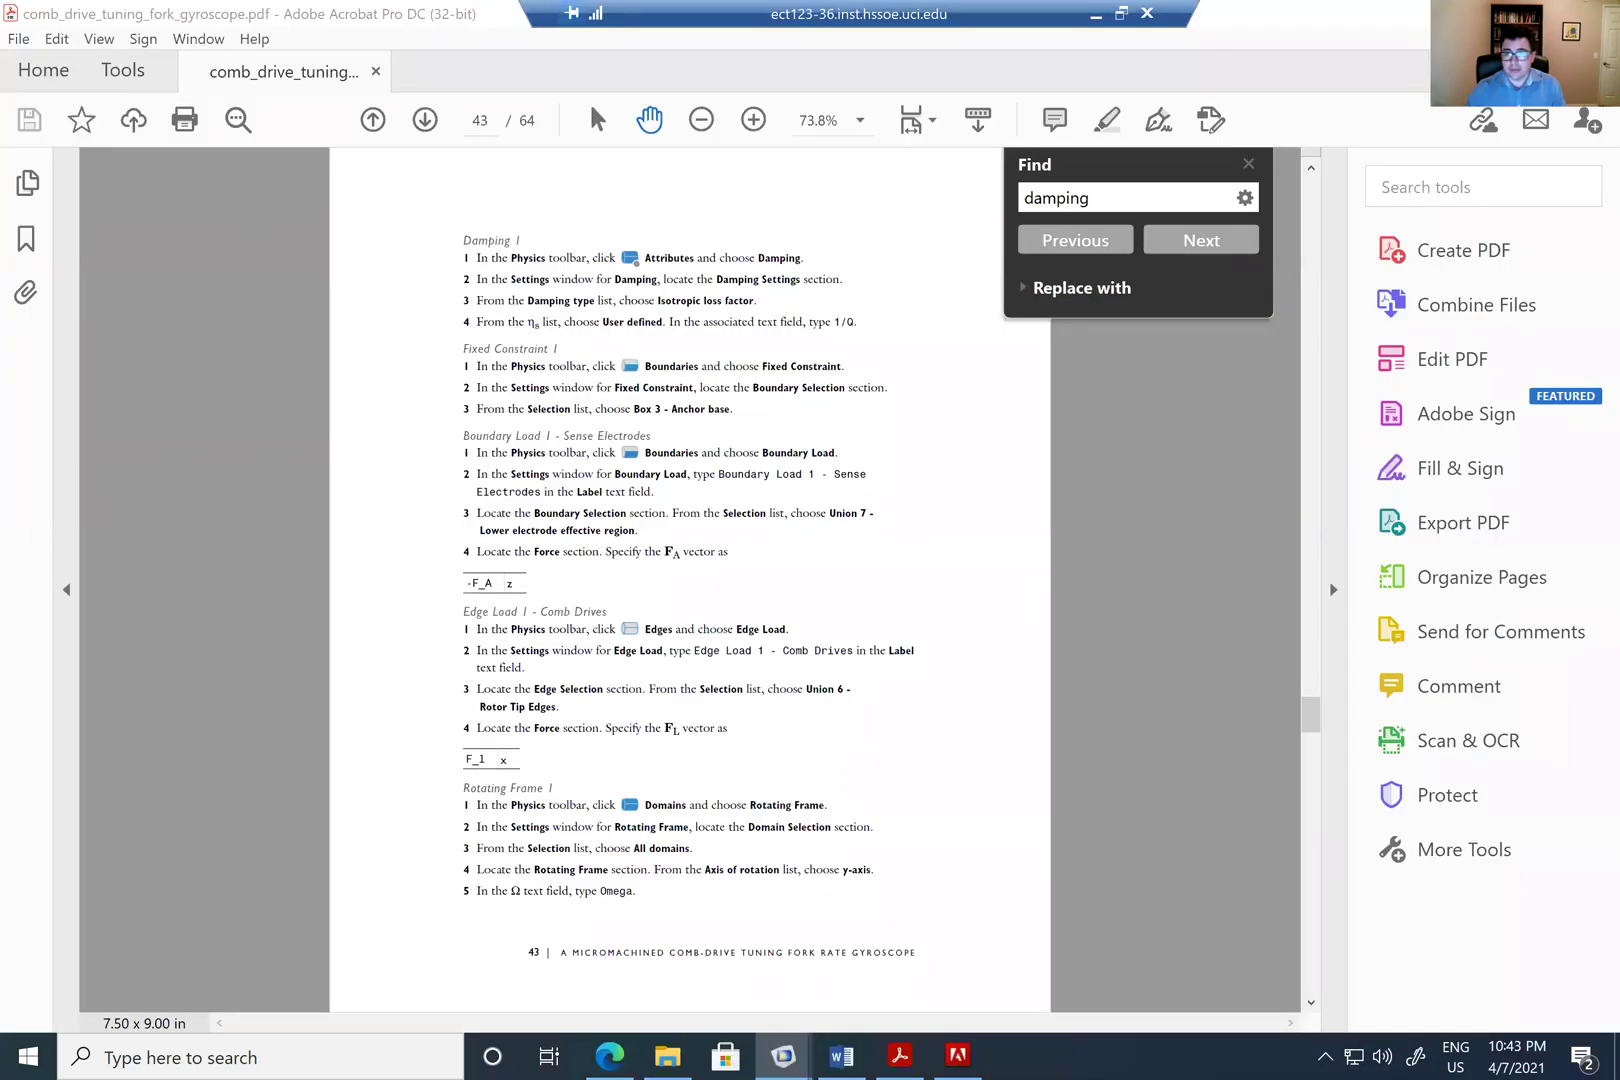
- Maximize COMSOL and inspect Block 1 under Geometry 1: width 5, depth 100, height 1 µm
key("alt+Tab")
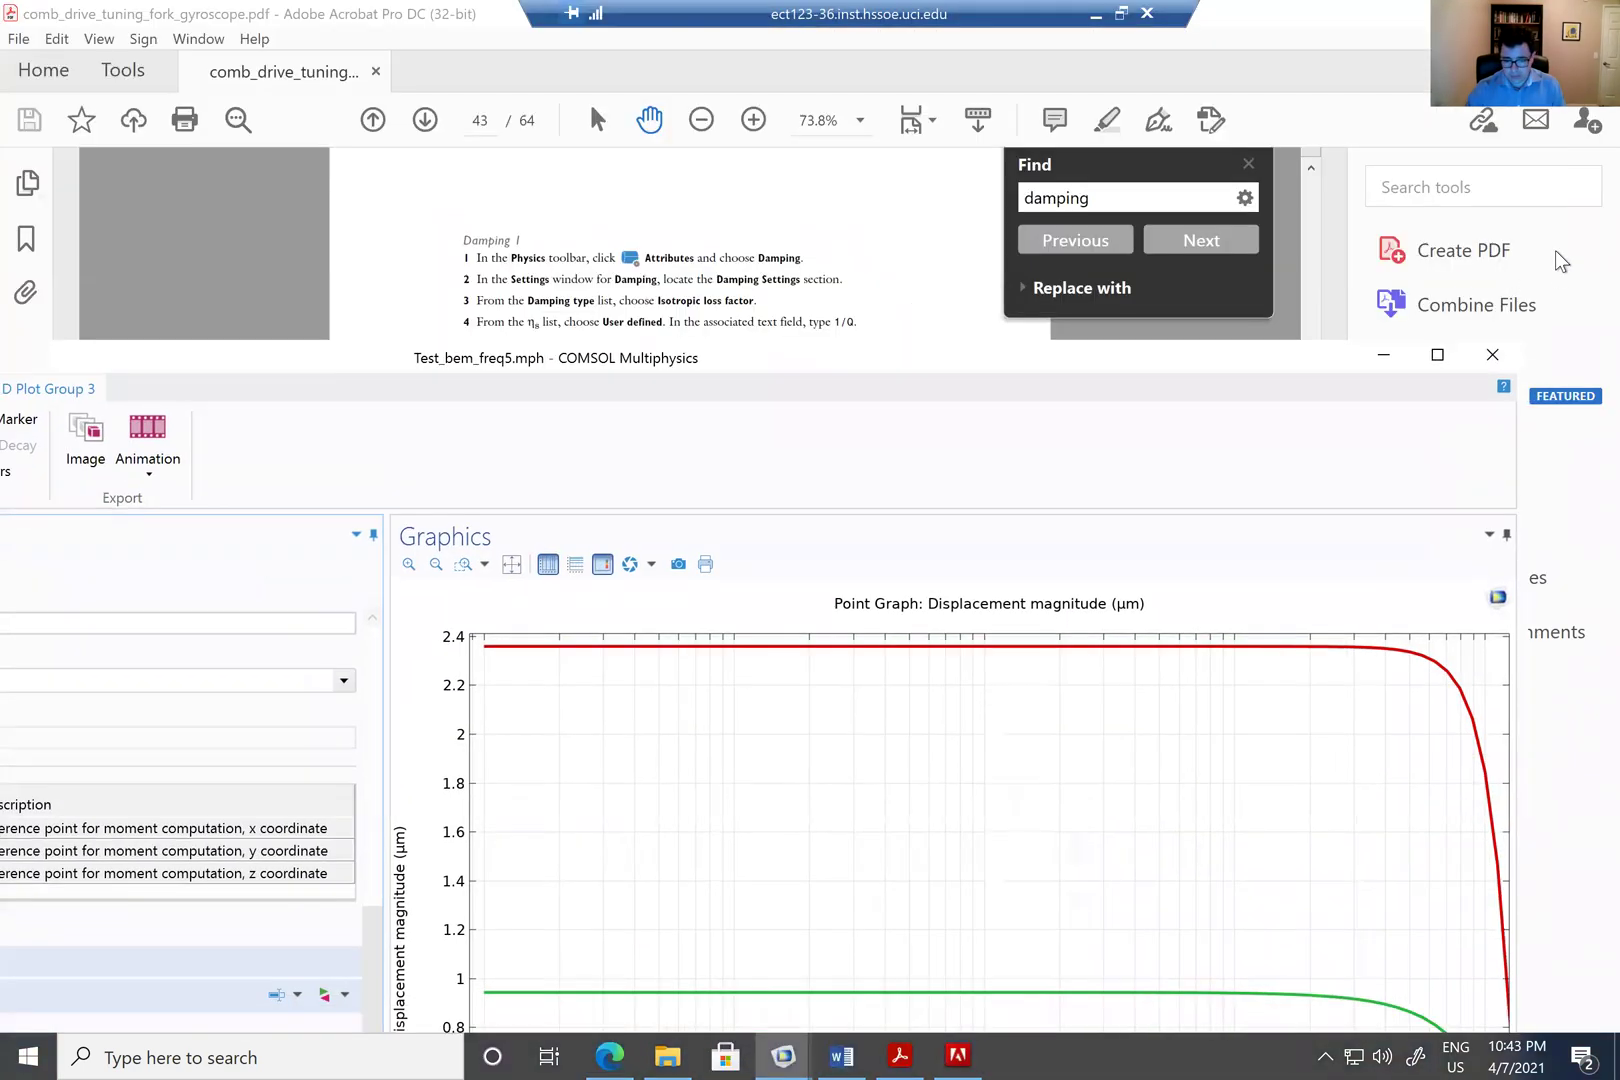
key("super+Up")
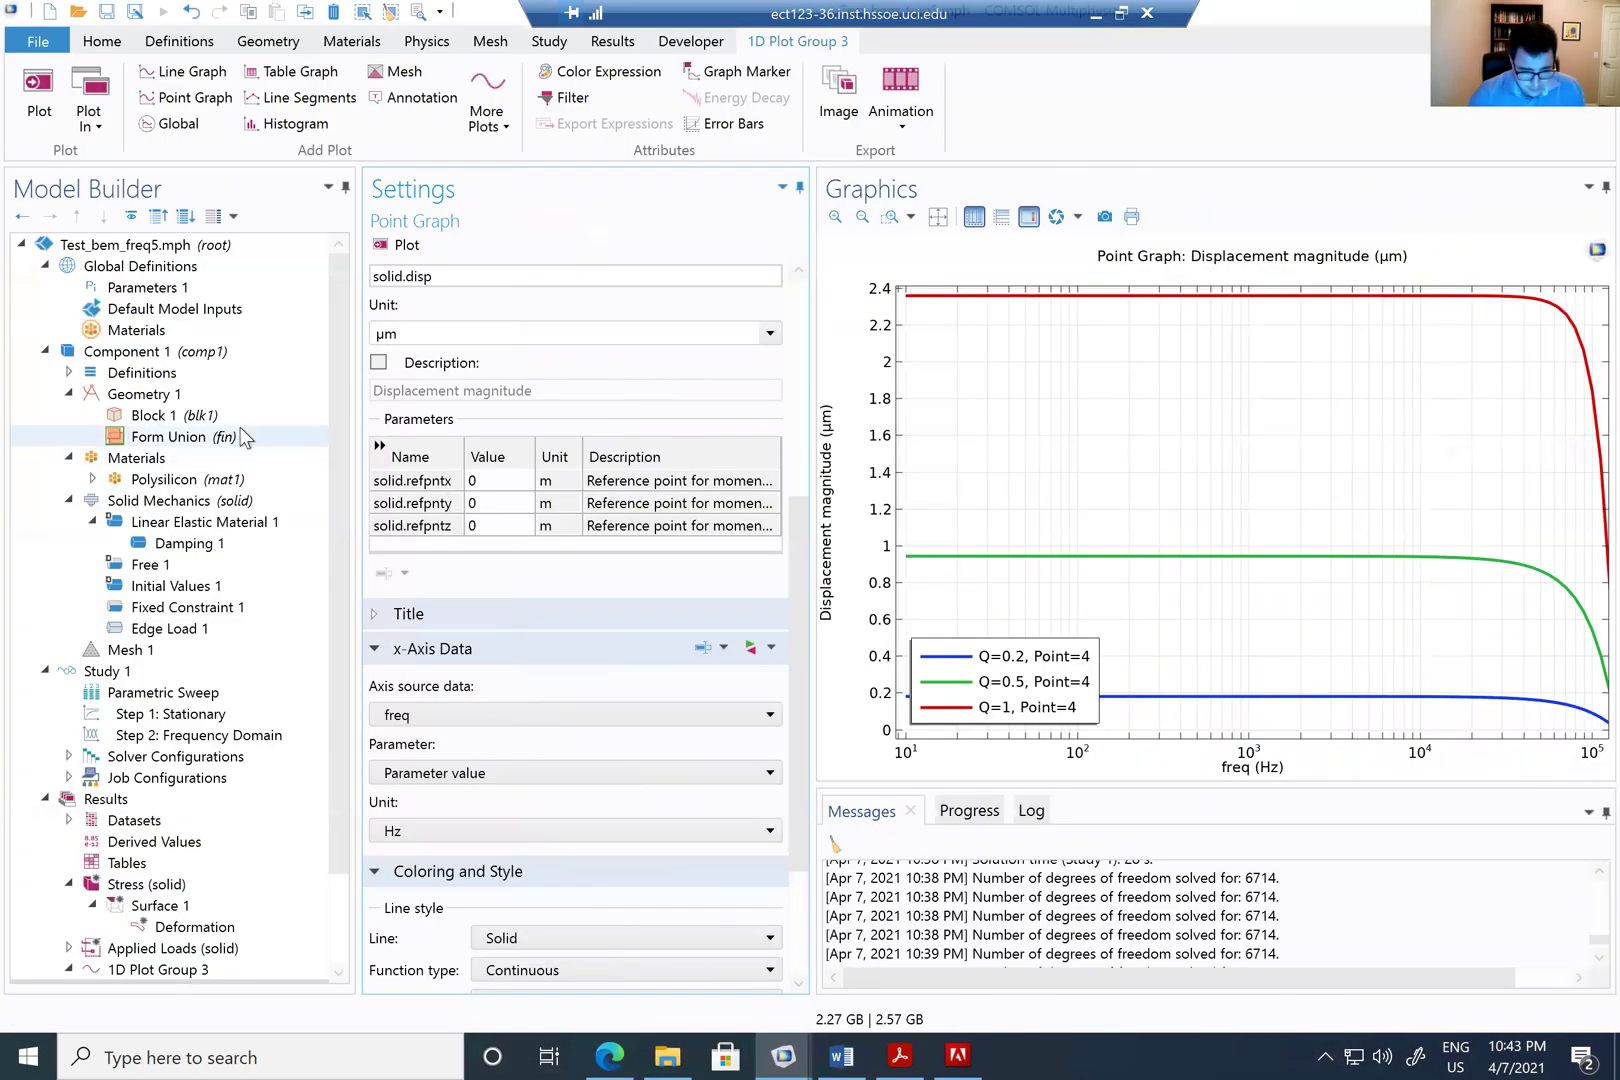
left_click(126, 354)
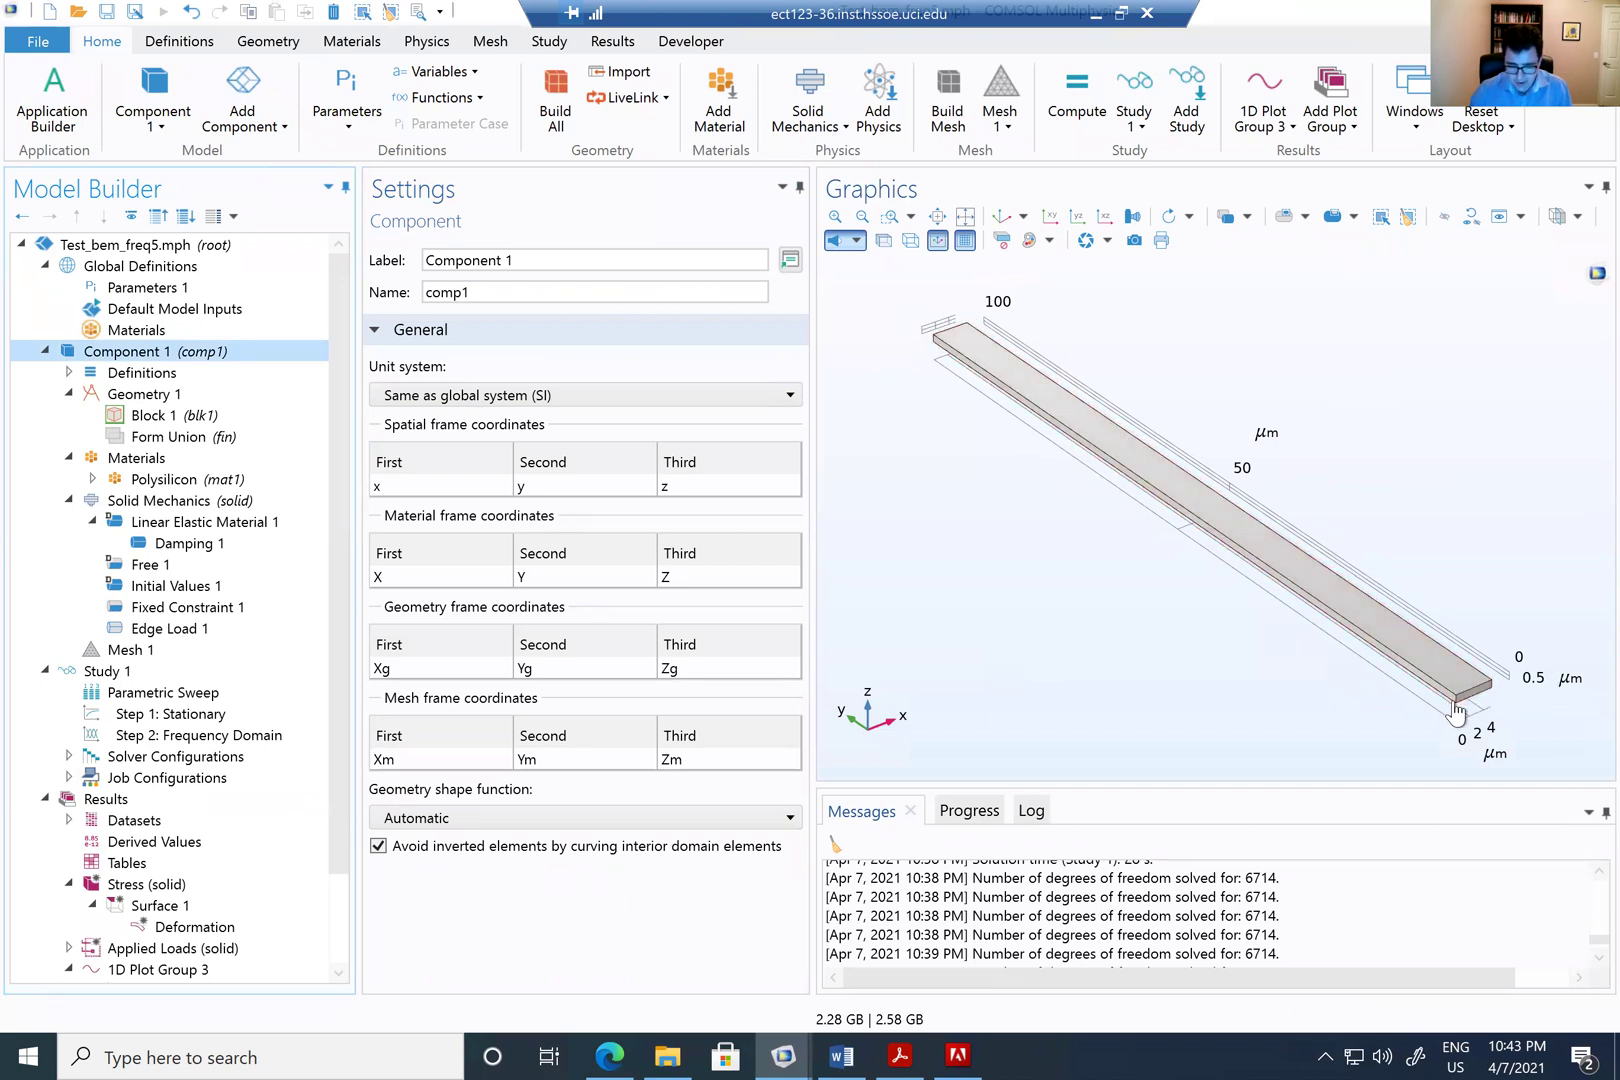
left_click(68, 394)
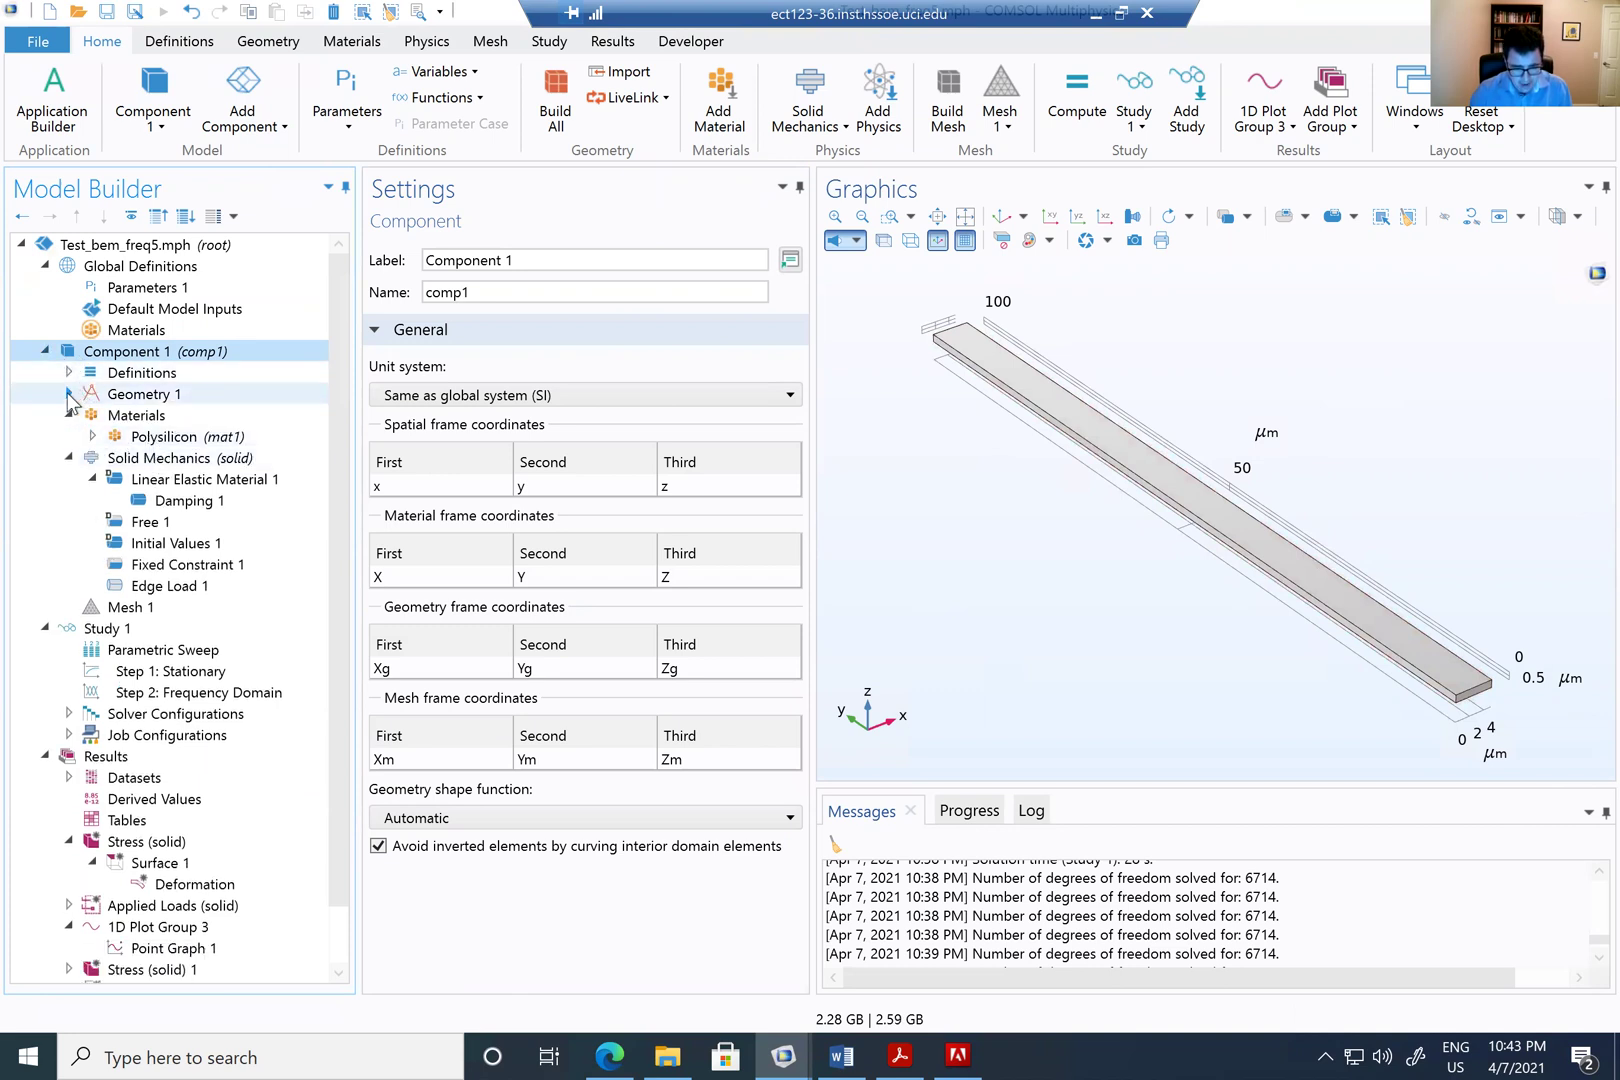
left_click(68, 394)
left_click(160, 415)
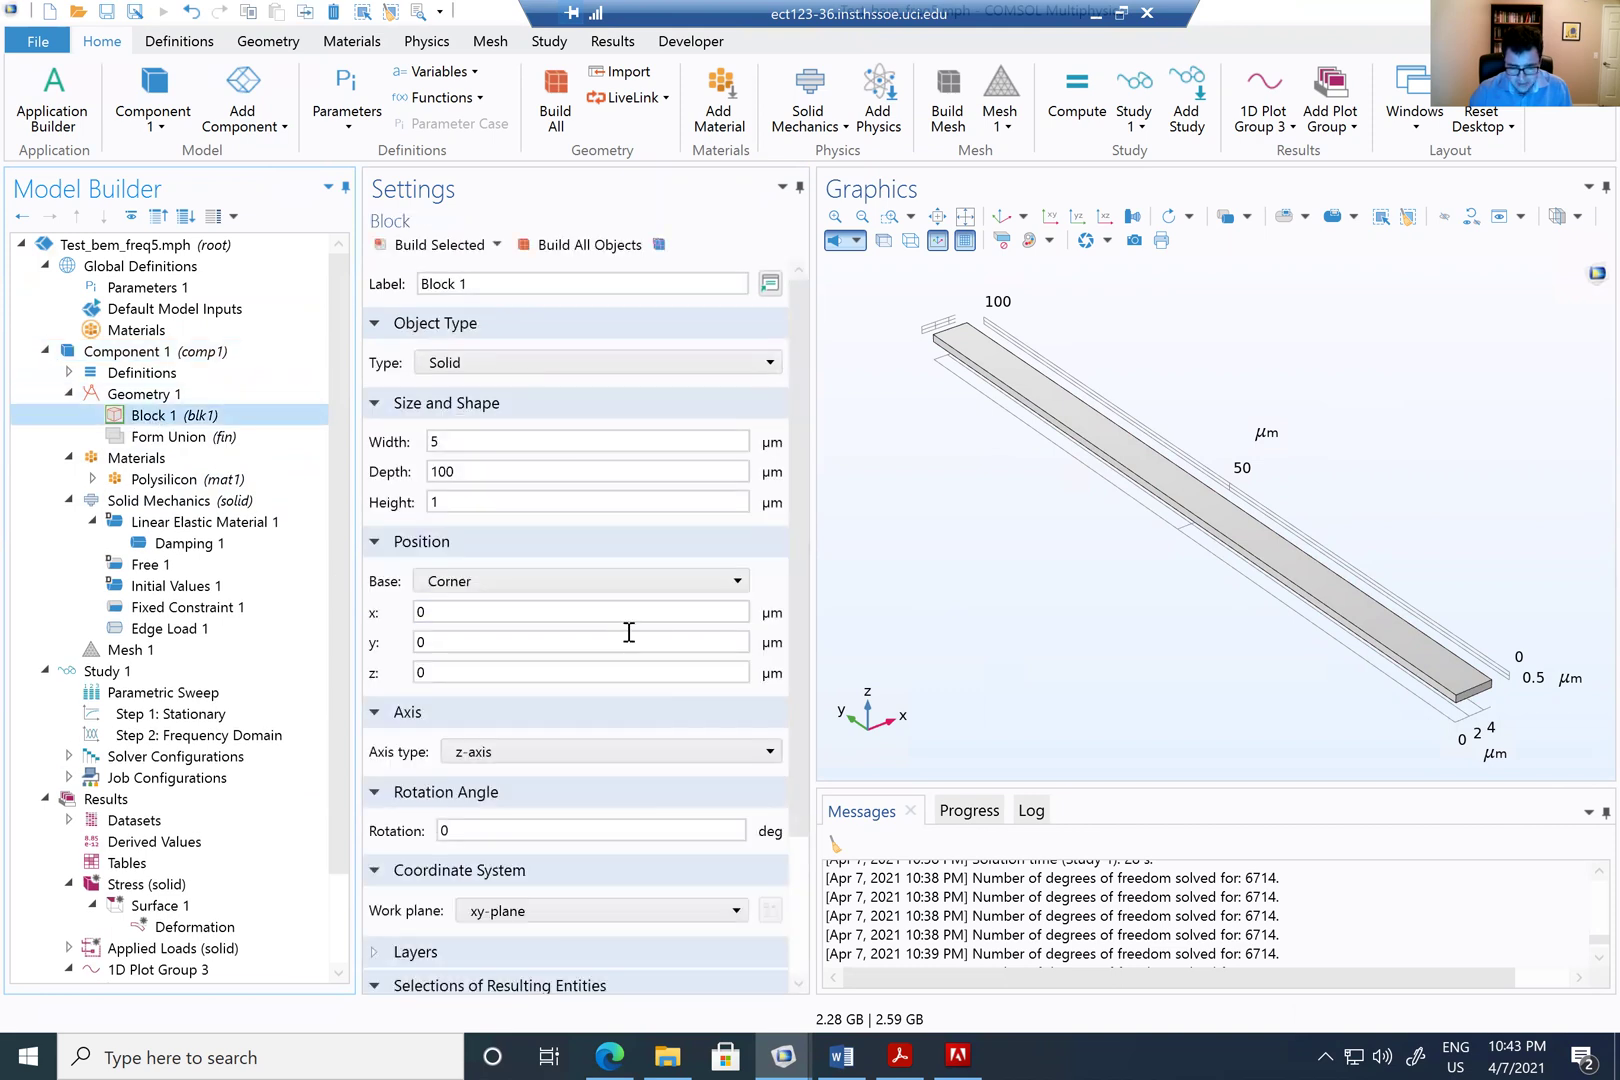
left_click(443, 445)
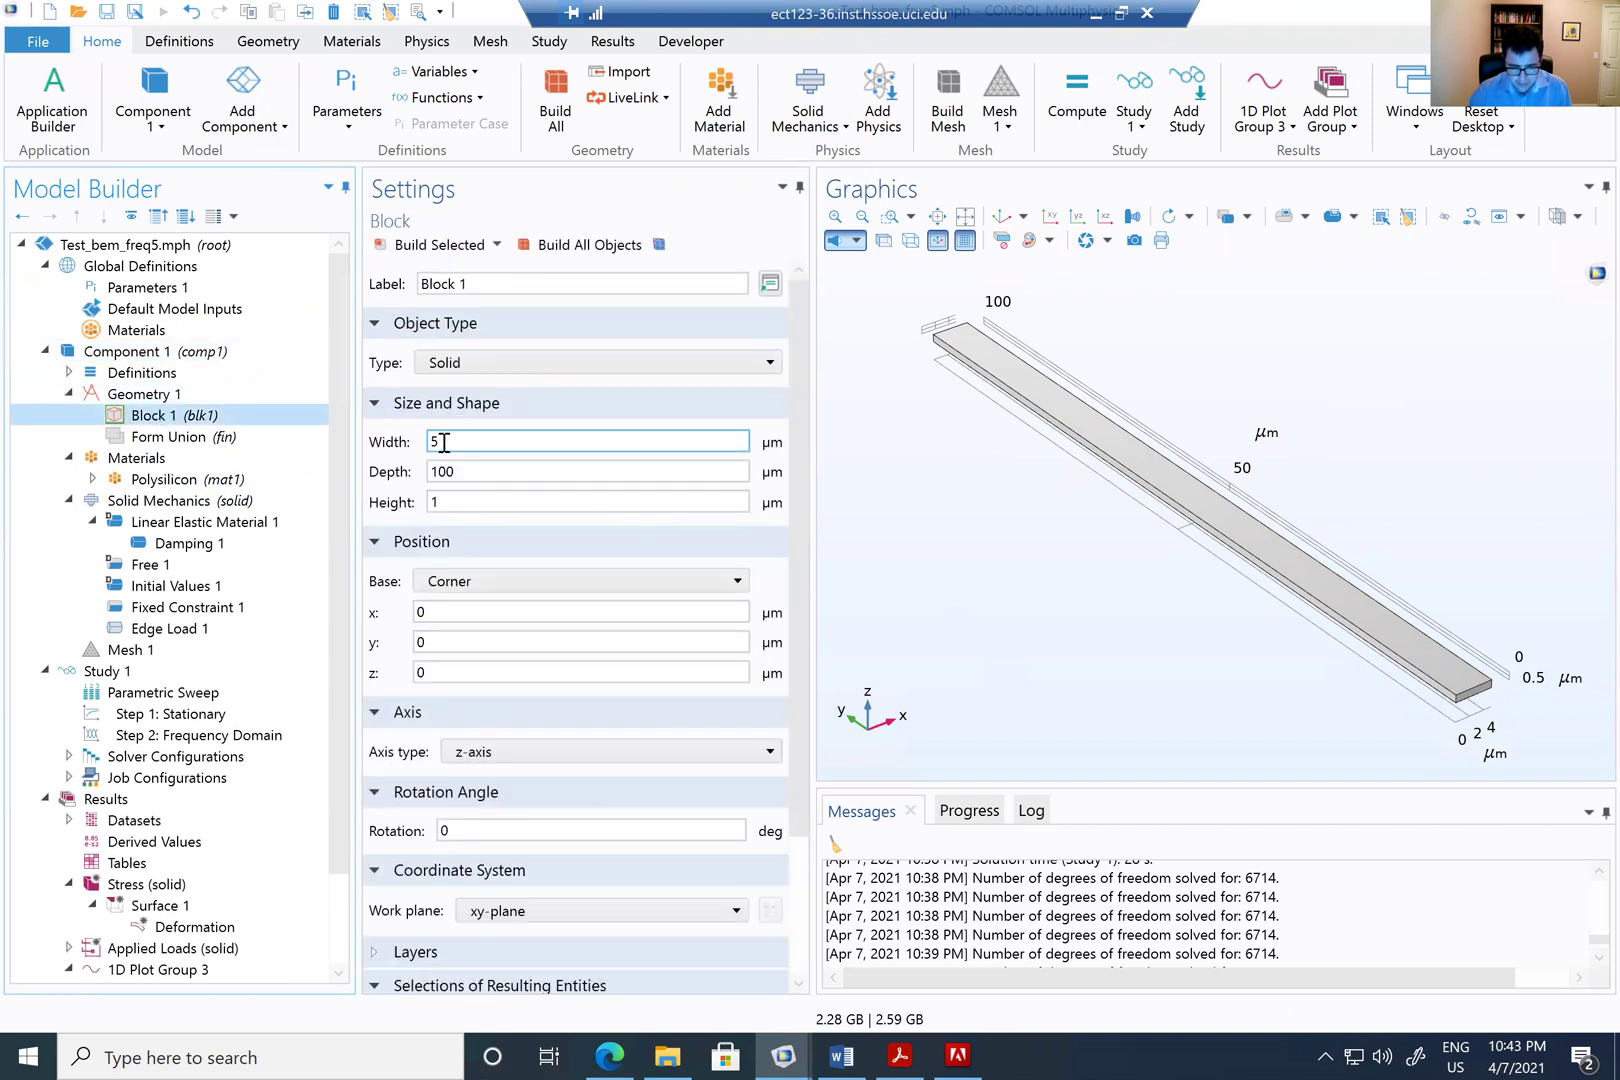
left_click(1283, 739)
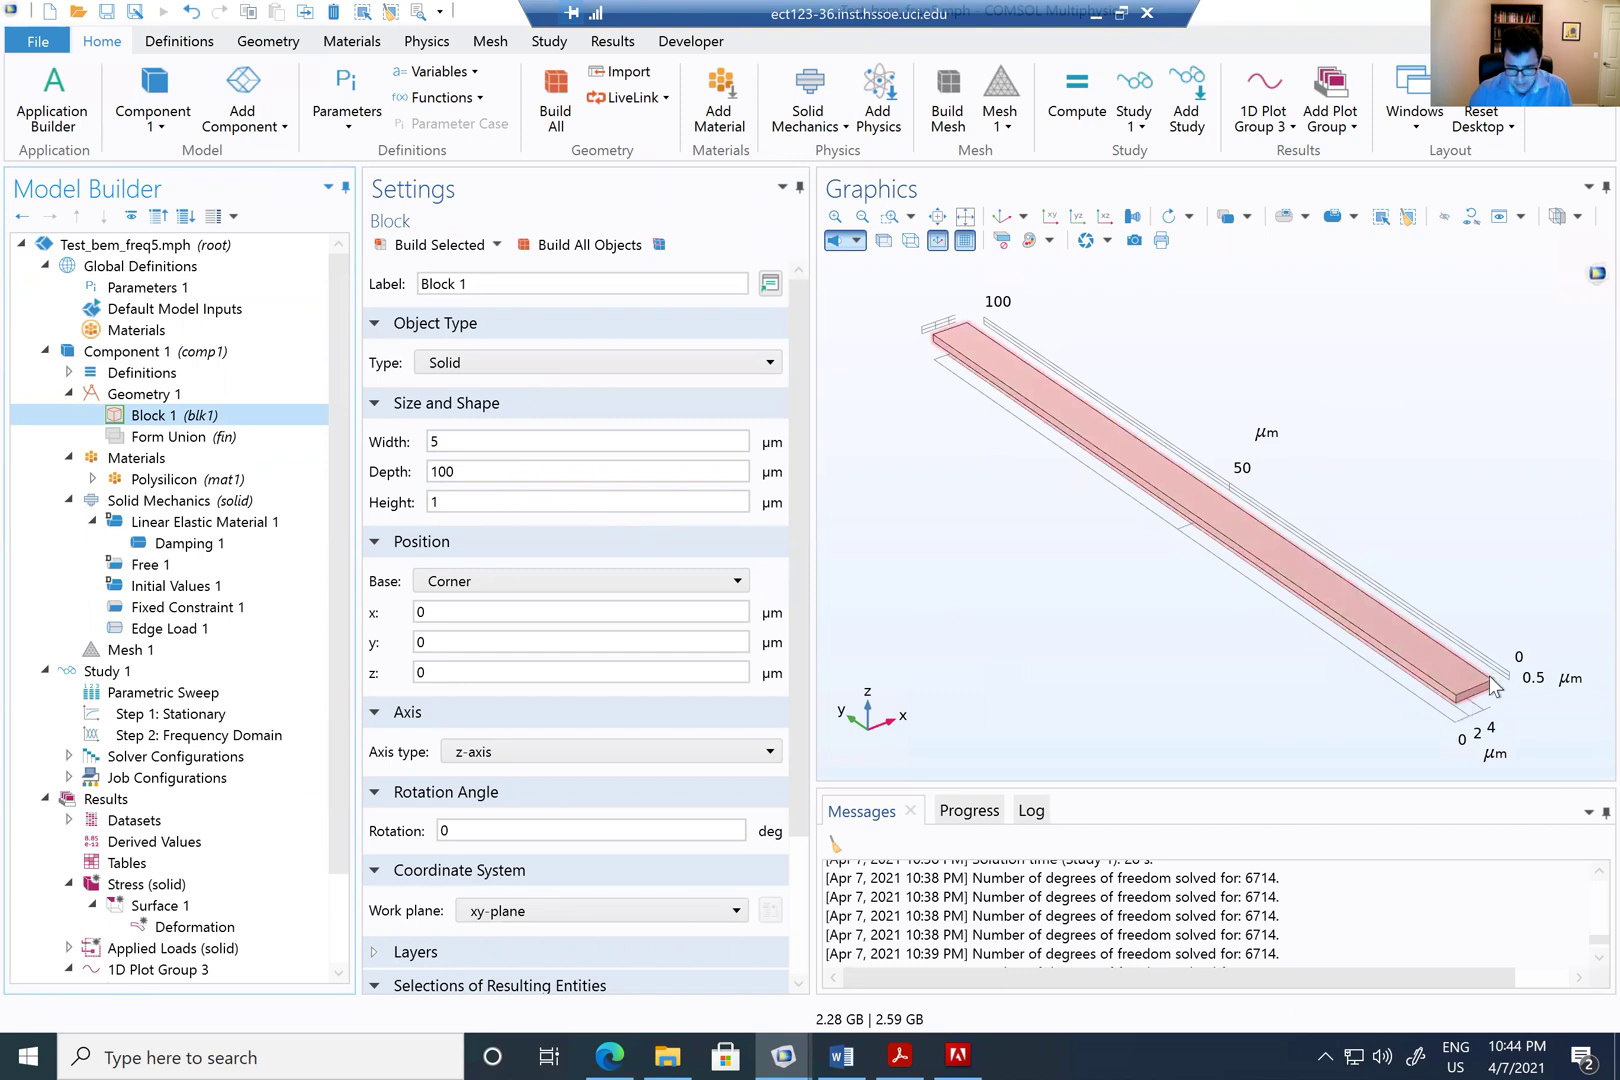
left_click(448, 512)
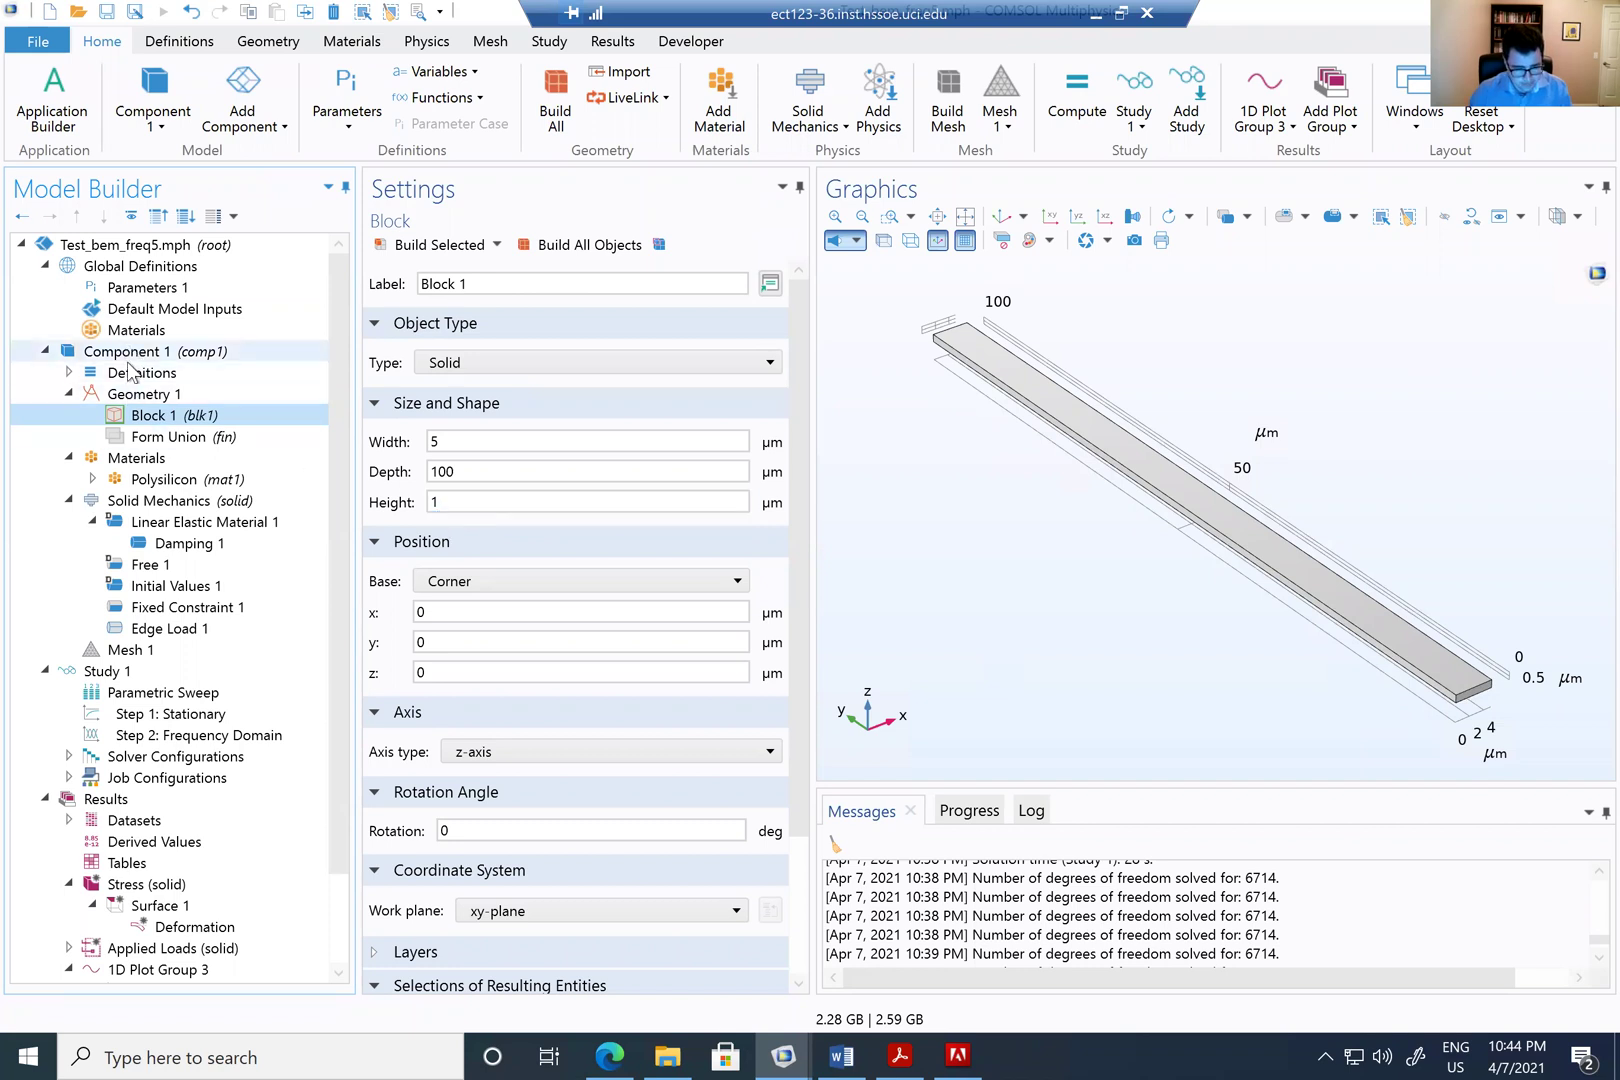
- Review the Polysilicon material, then list the features that can be added to Linear Elastic Material 1
left_click(160, 480)
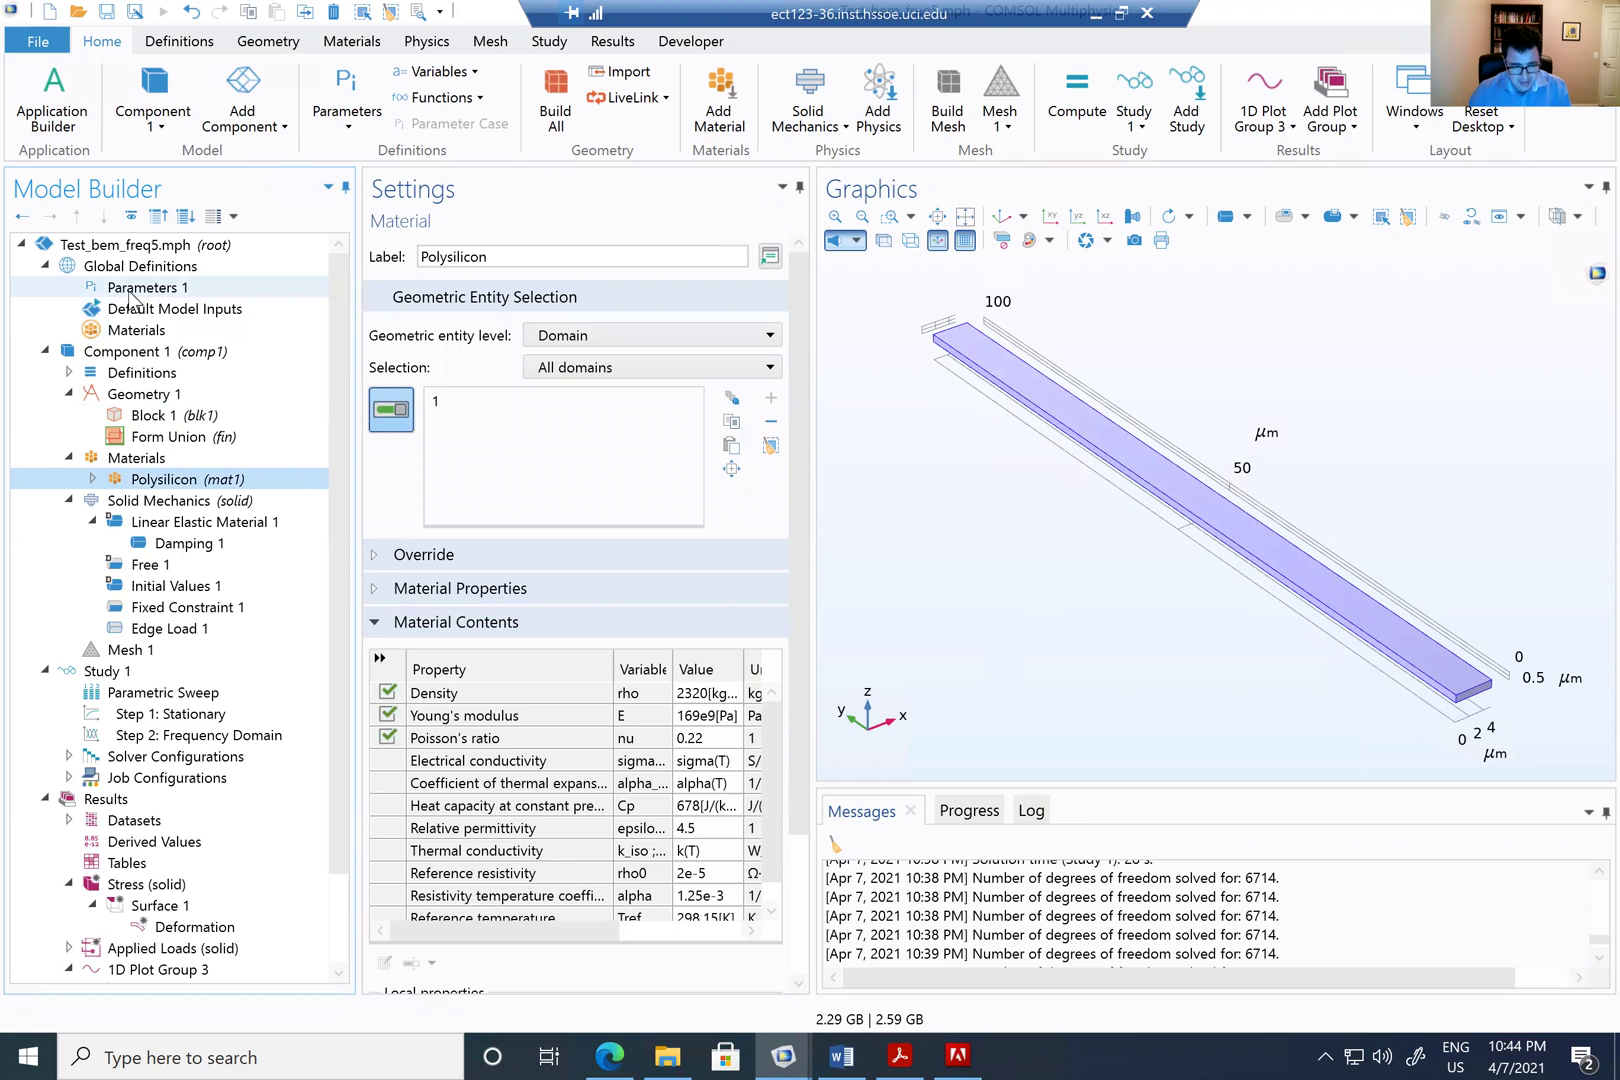
left_click(92, 521)
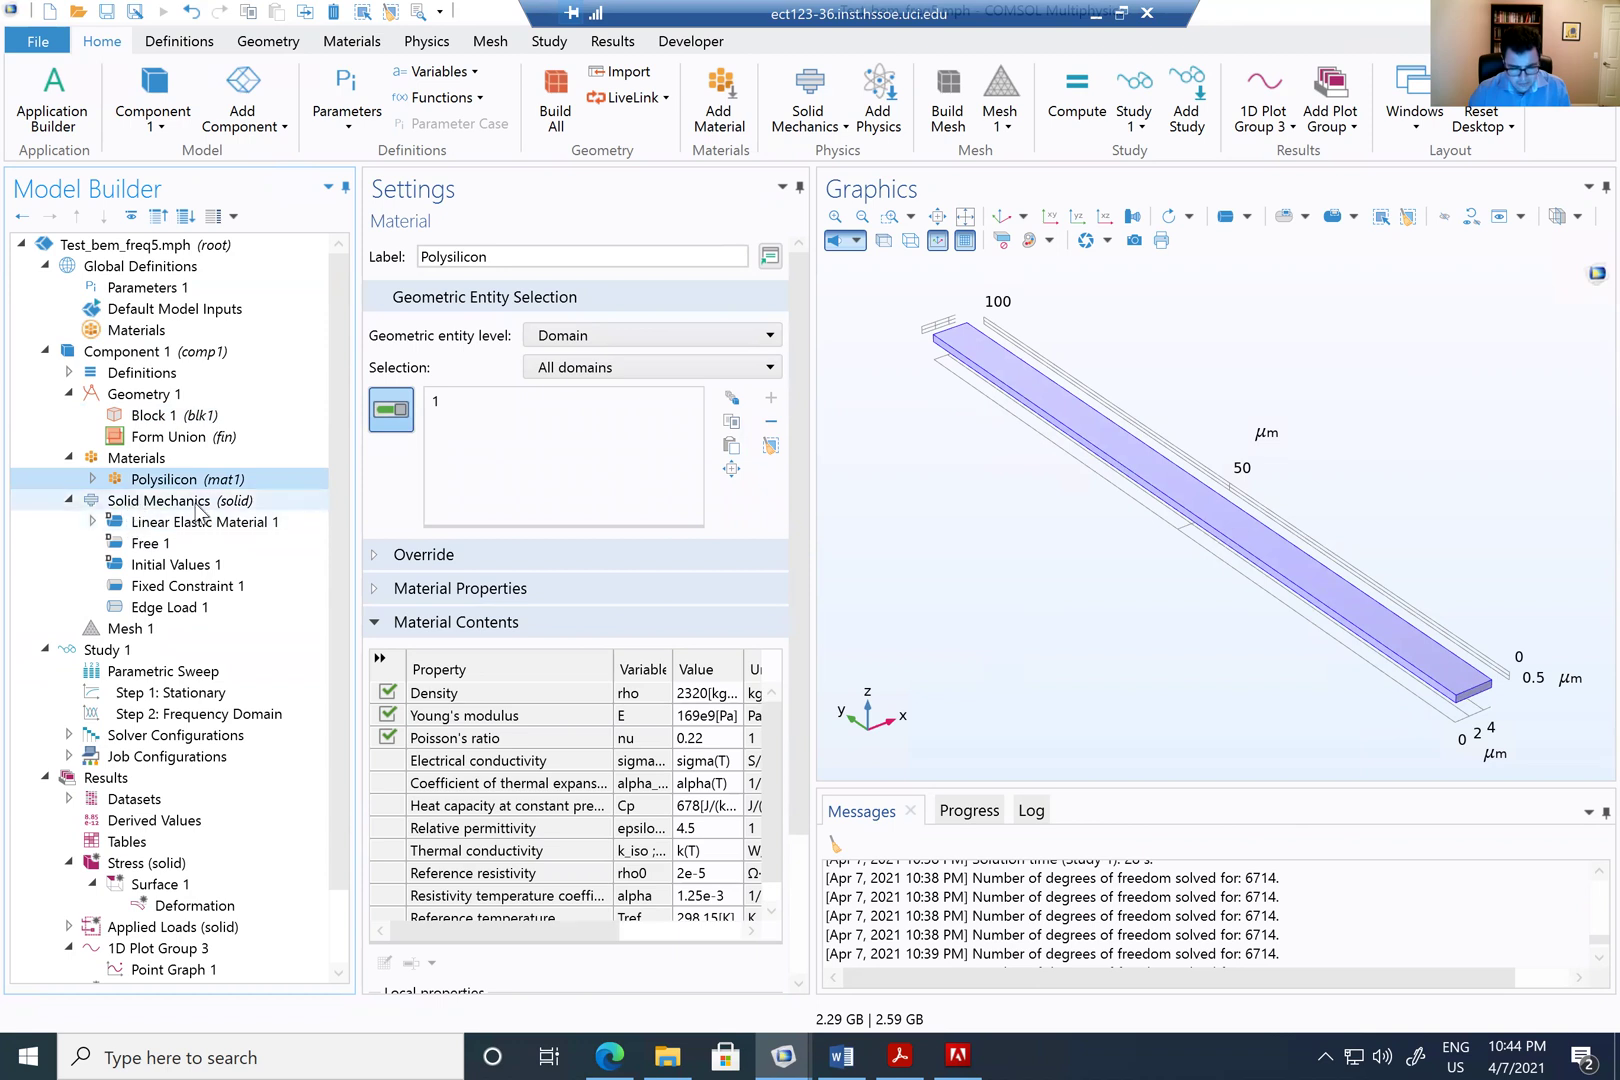
left_click(207, 525)
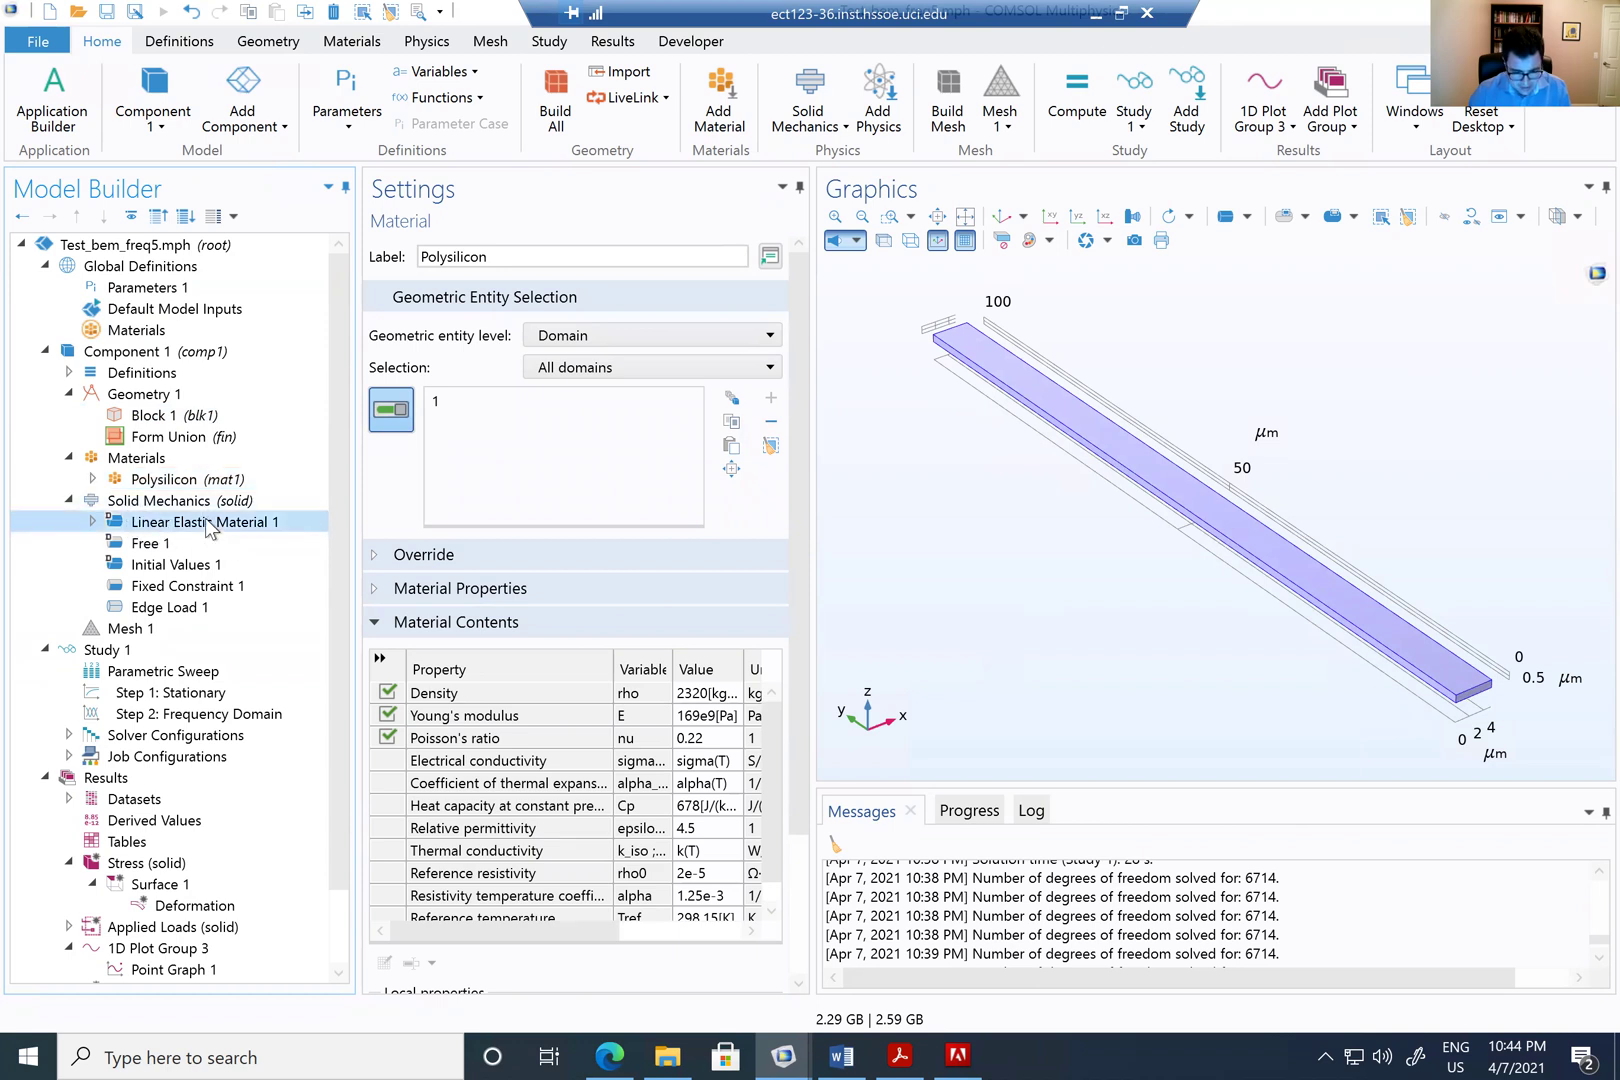
right_click(209, 527)
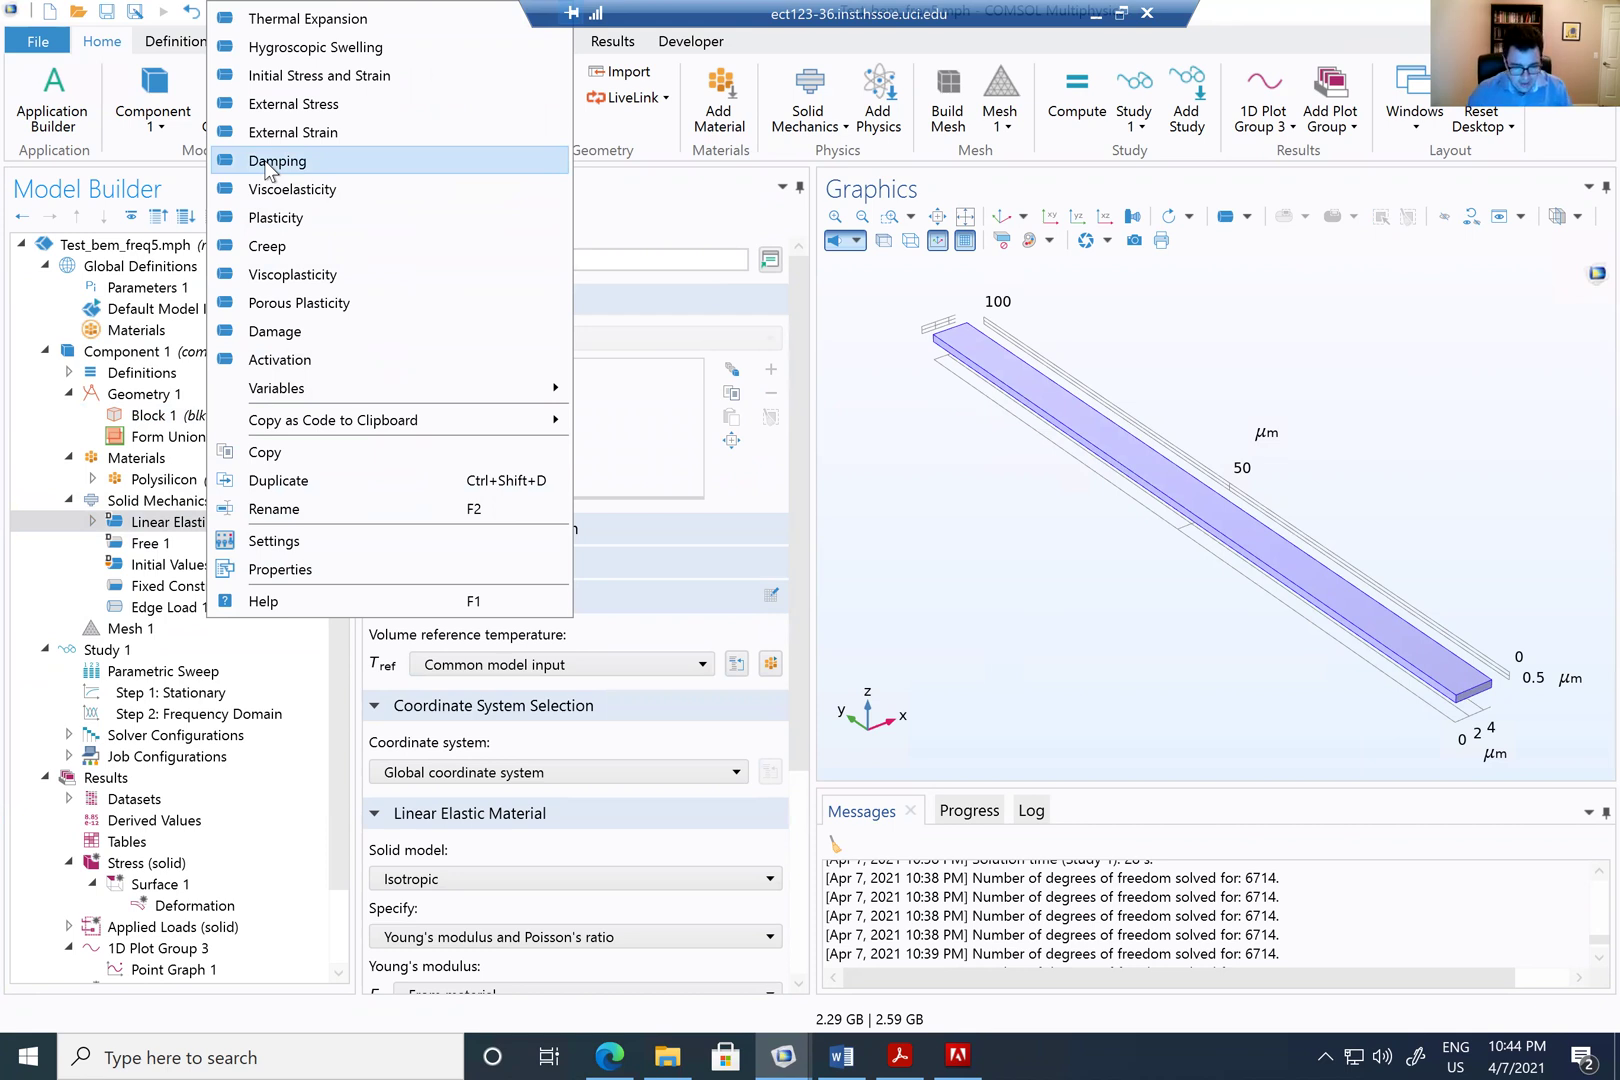
right_click(153, 524)
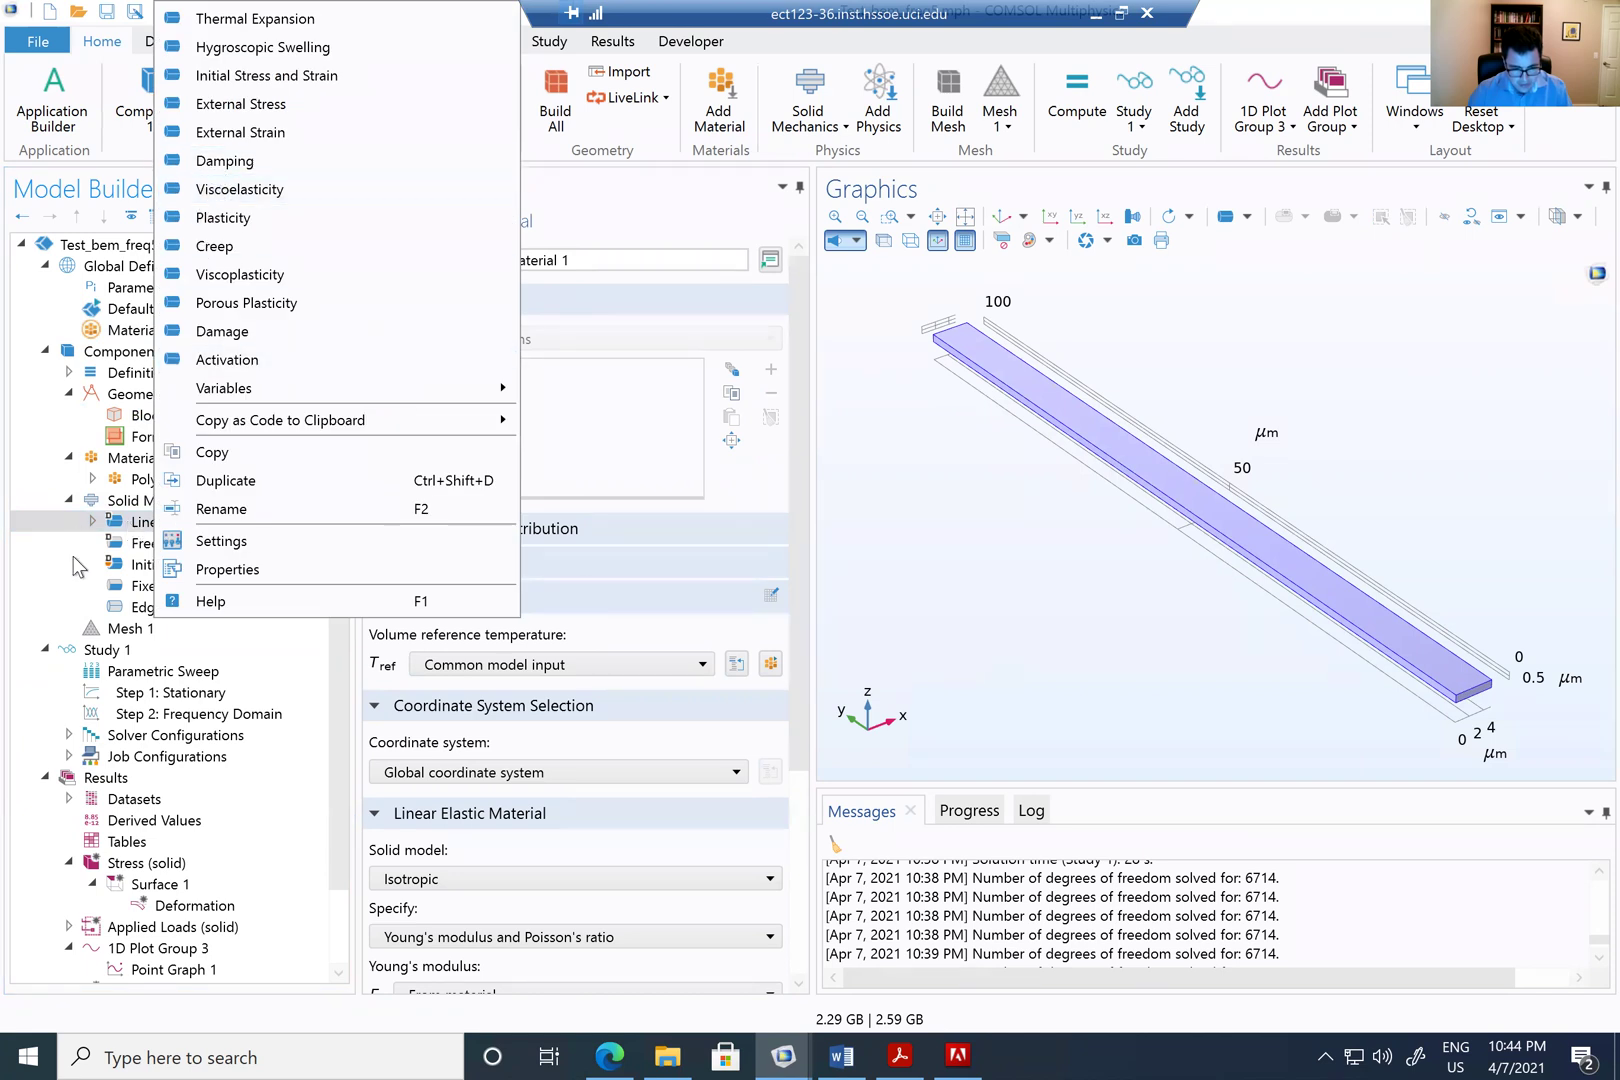
- Set Damping 1 to an isotropic loss factor with the user-defined expression 1/Q
left_click(93, 522)
left_click(183, 542)
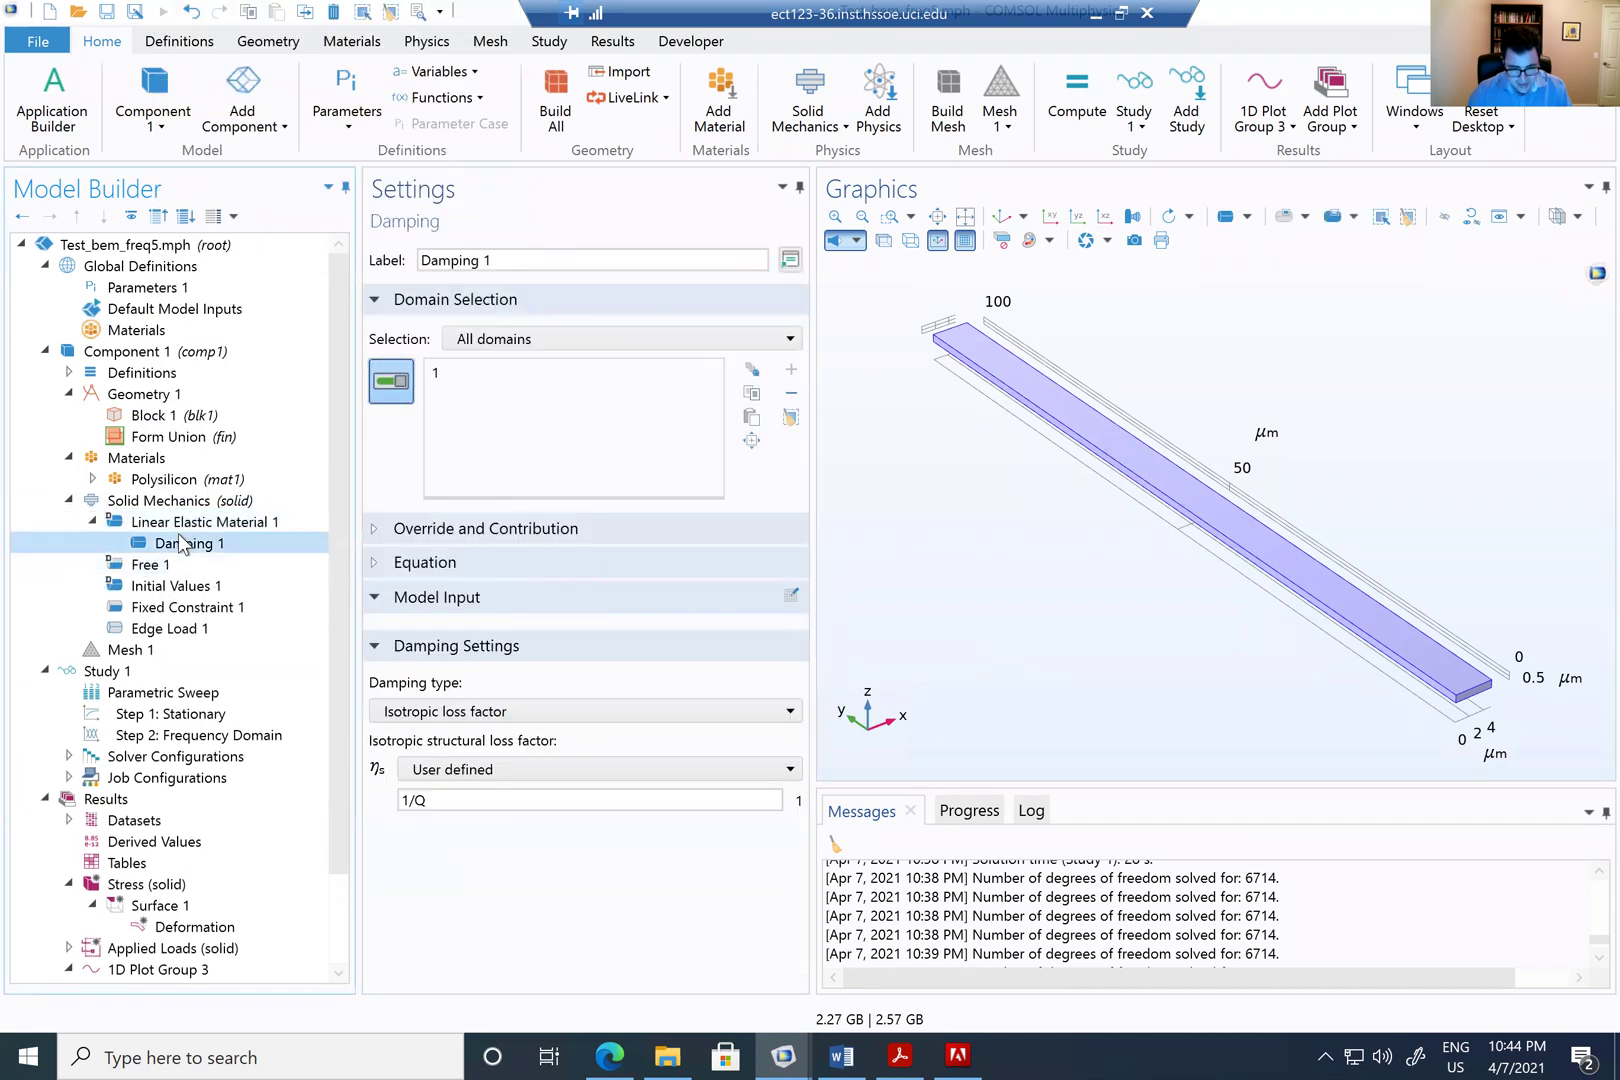
left_click(426, 711)
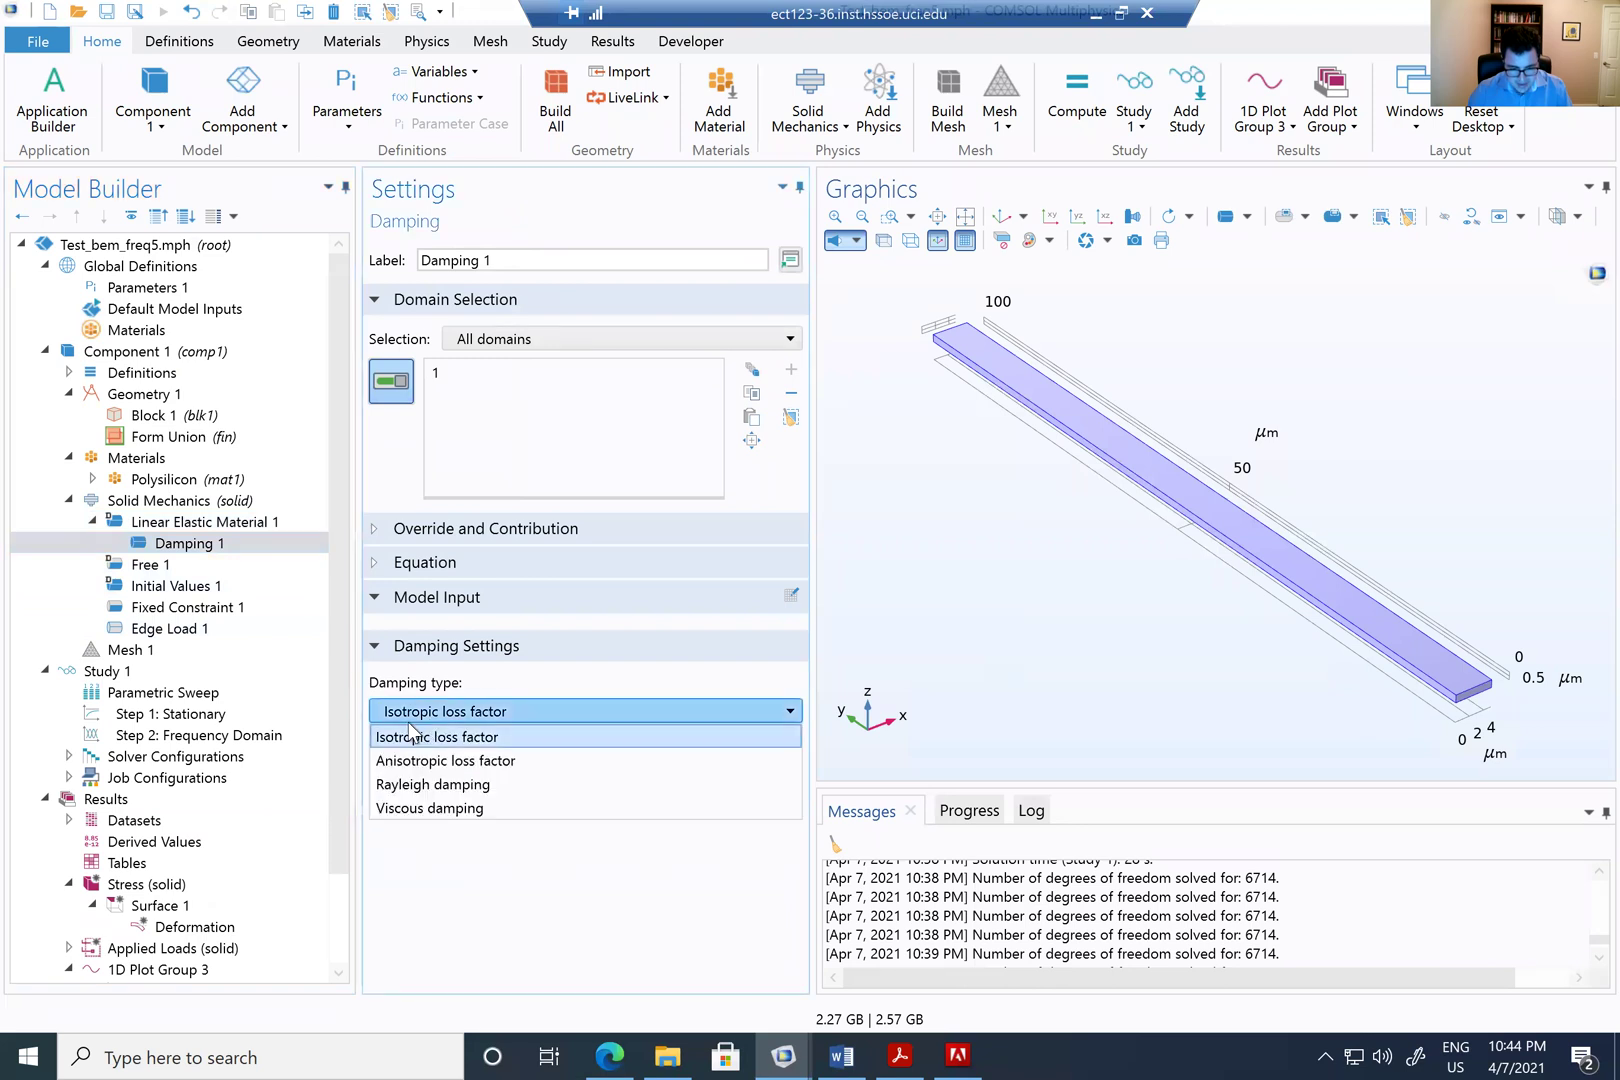
left_click(487, 735)
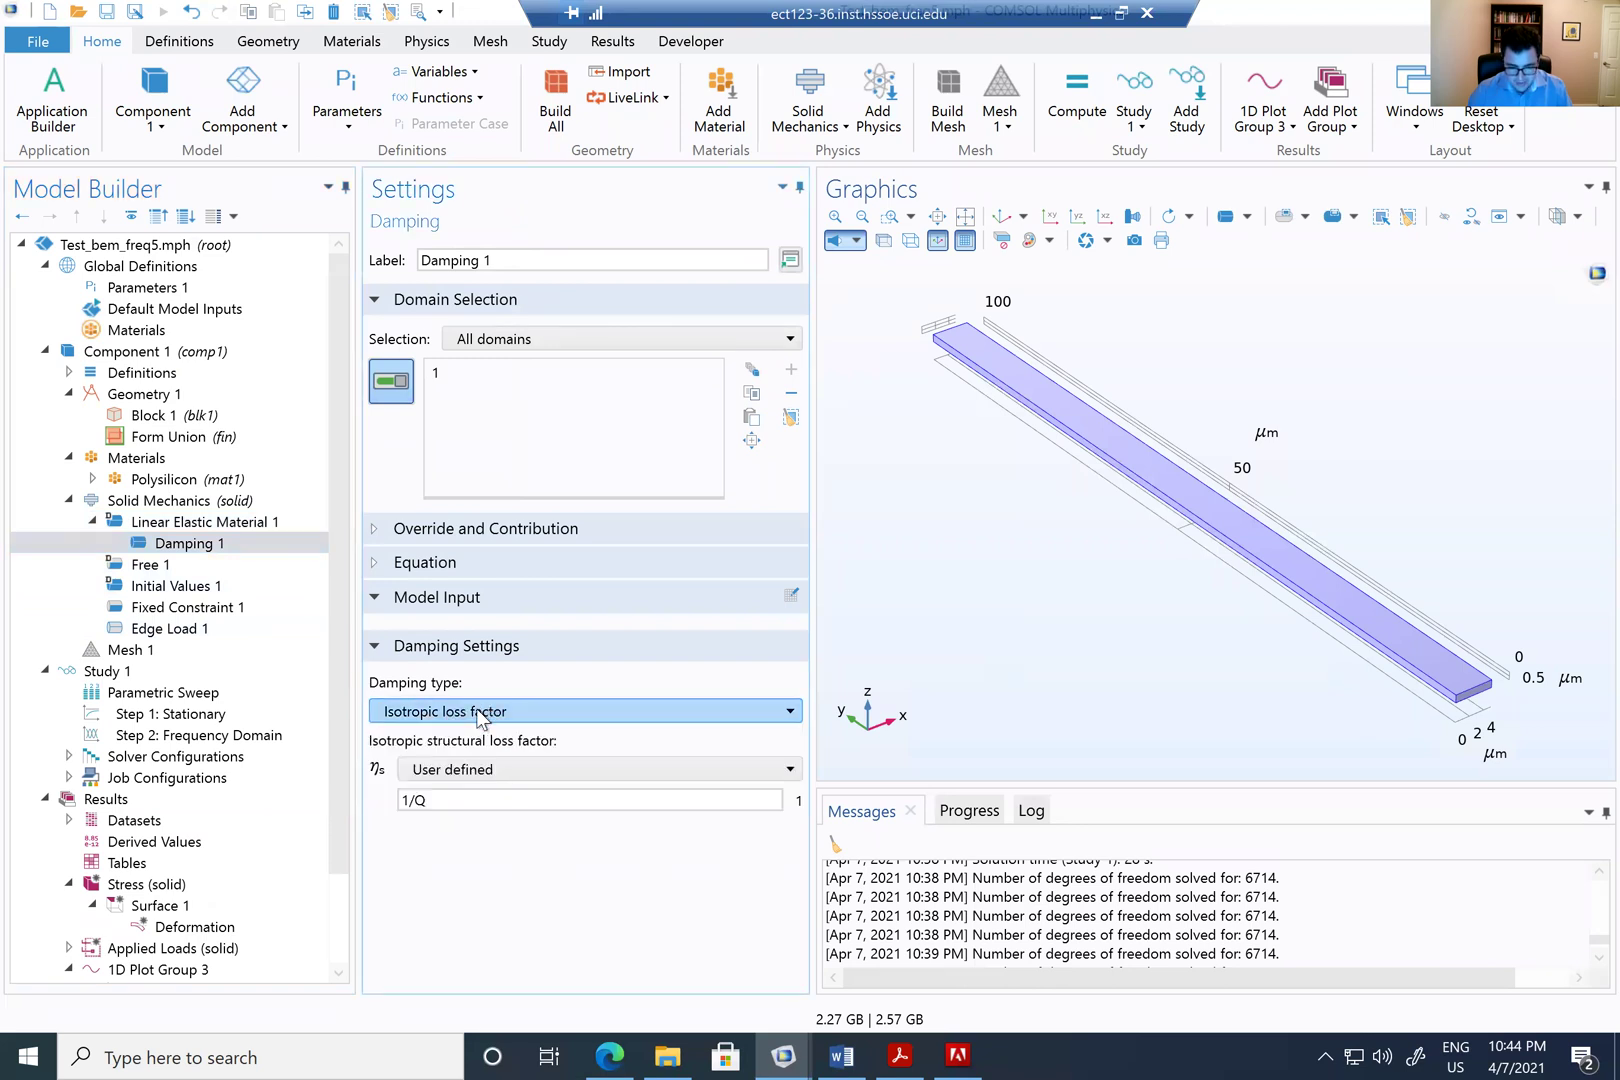
left_click(429, 800)
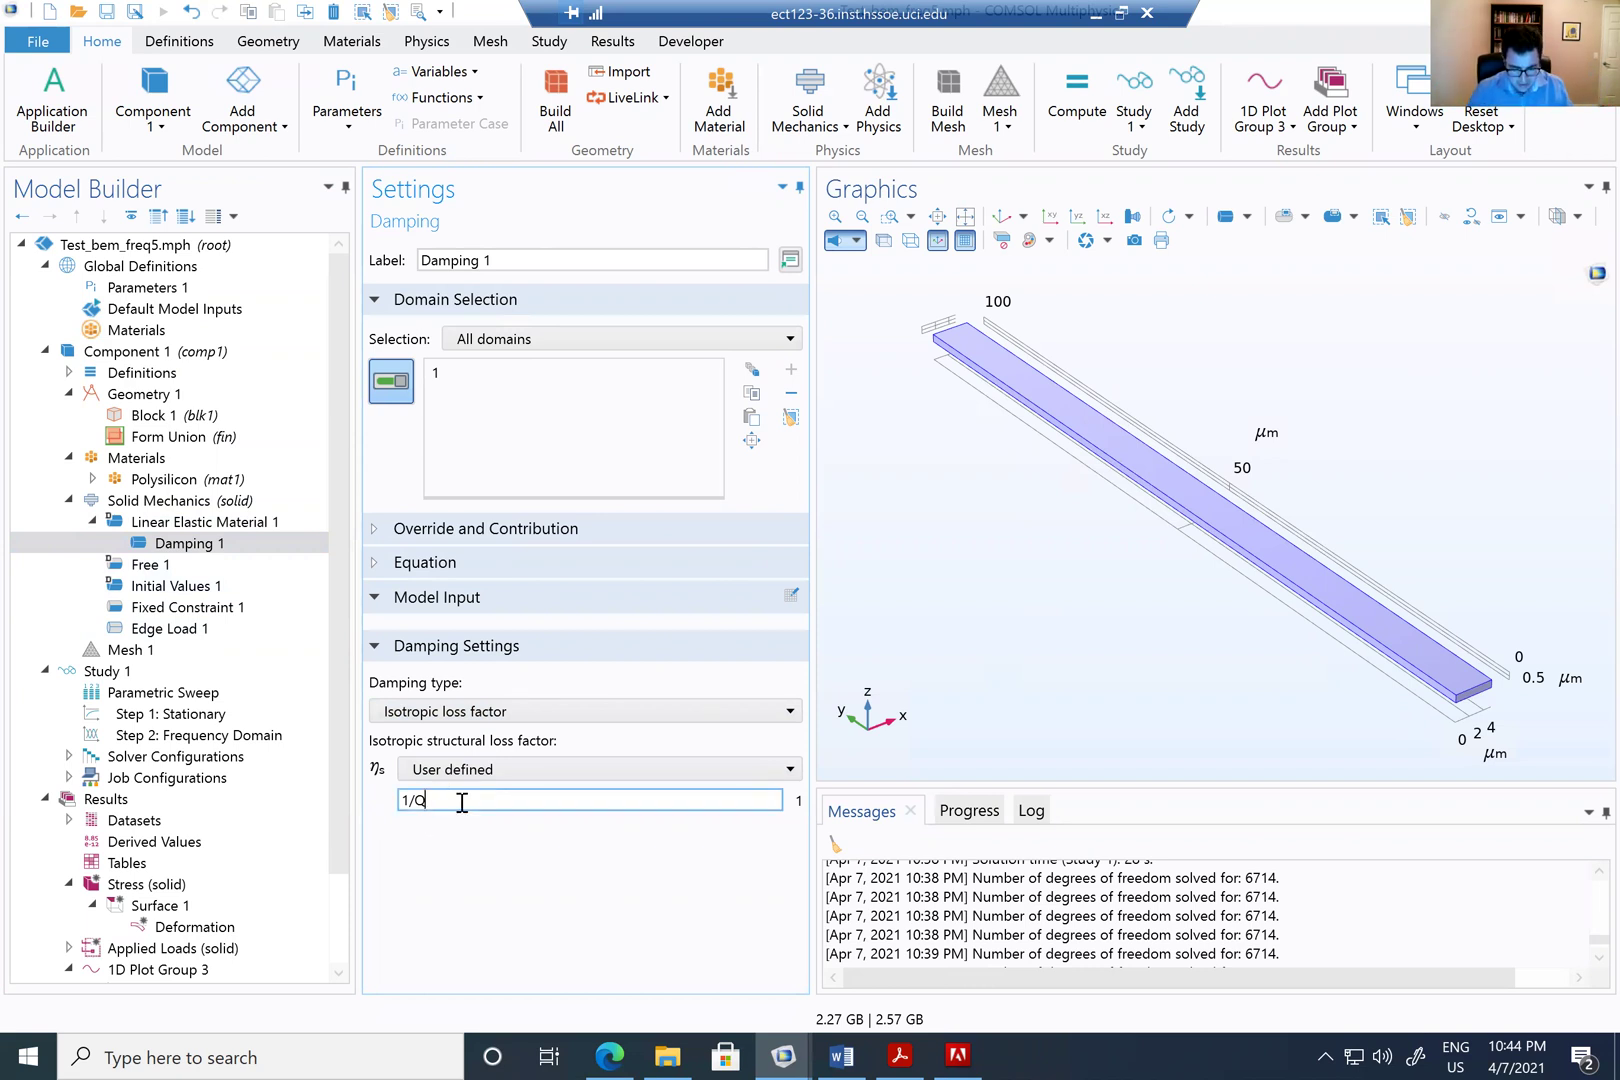
left_click_drag(462, 802, 376, 802)
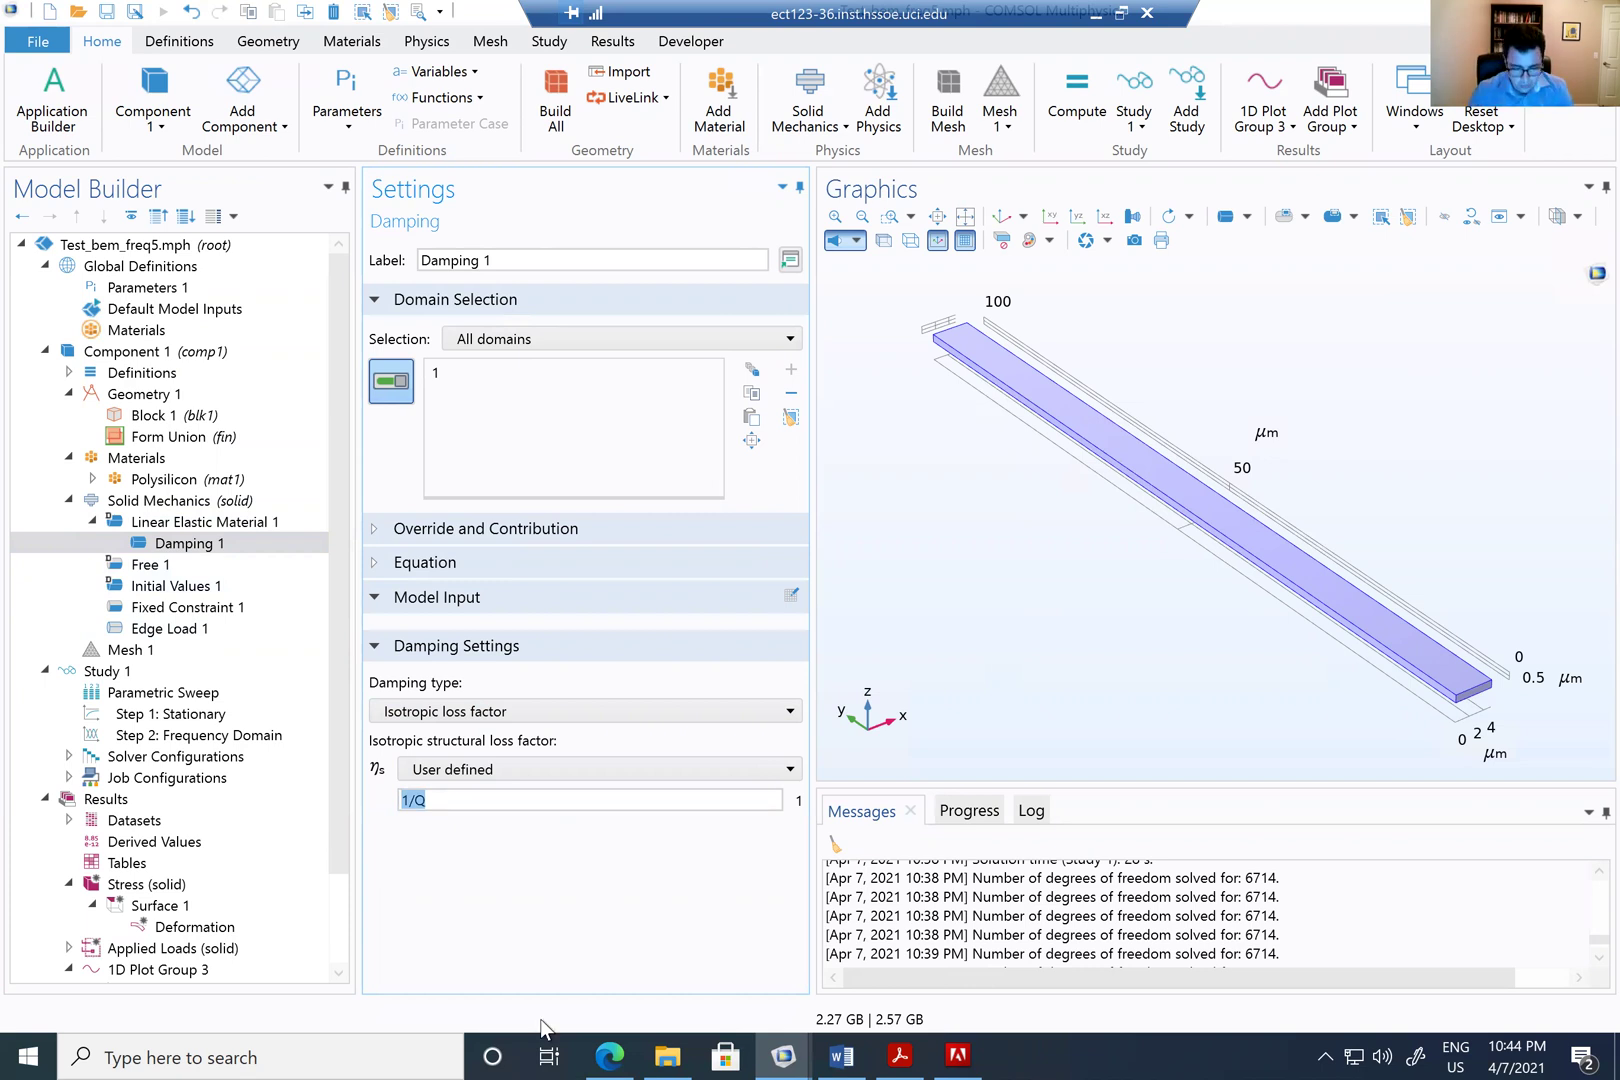
- Confirm in Parameters 1 that Q is defined as 500
left_click(143, 290)
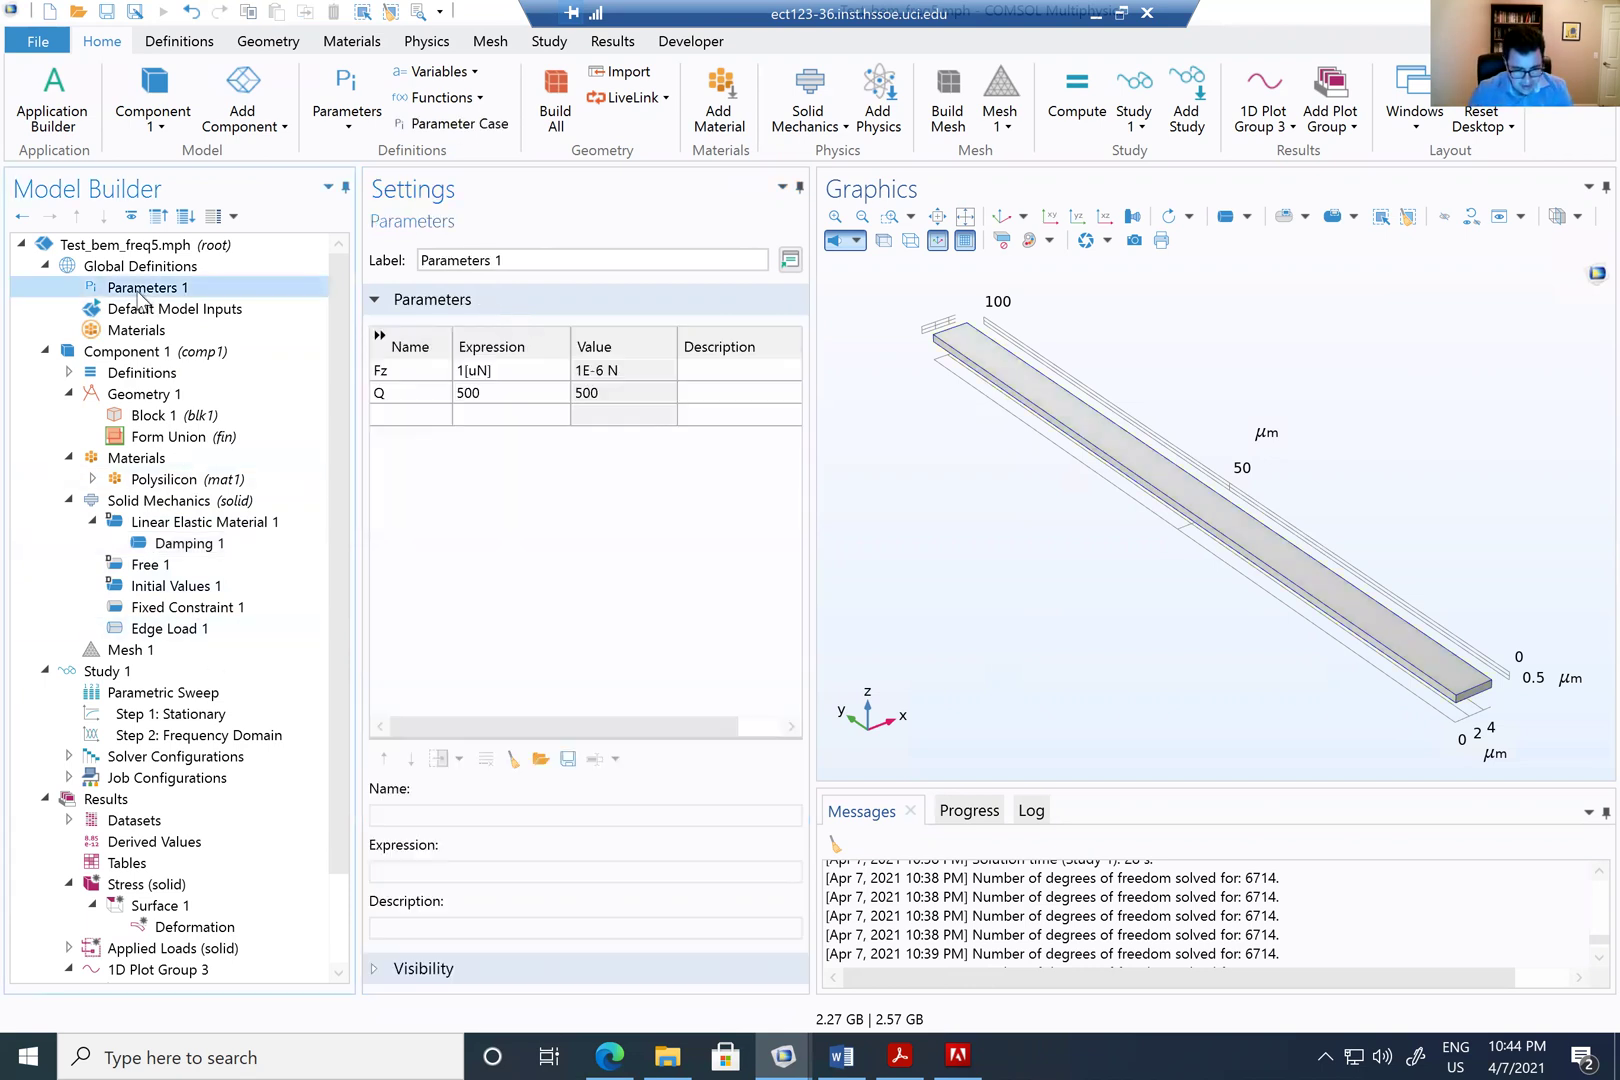
left_click(397, 393)
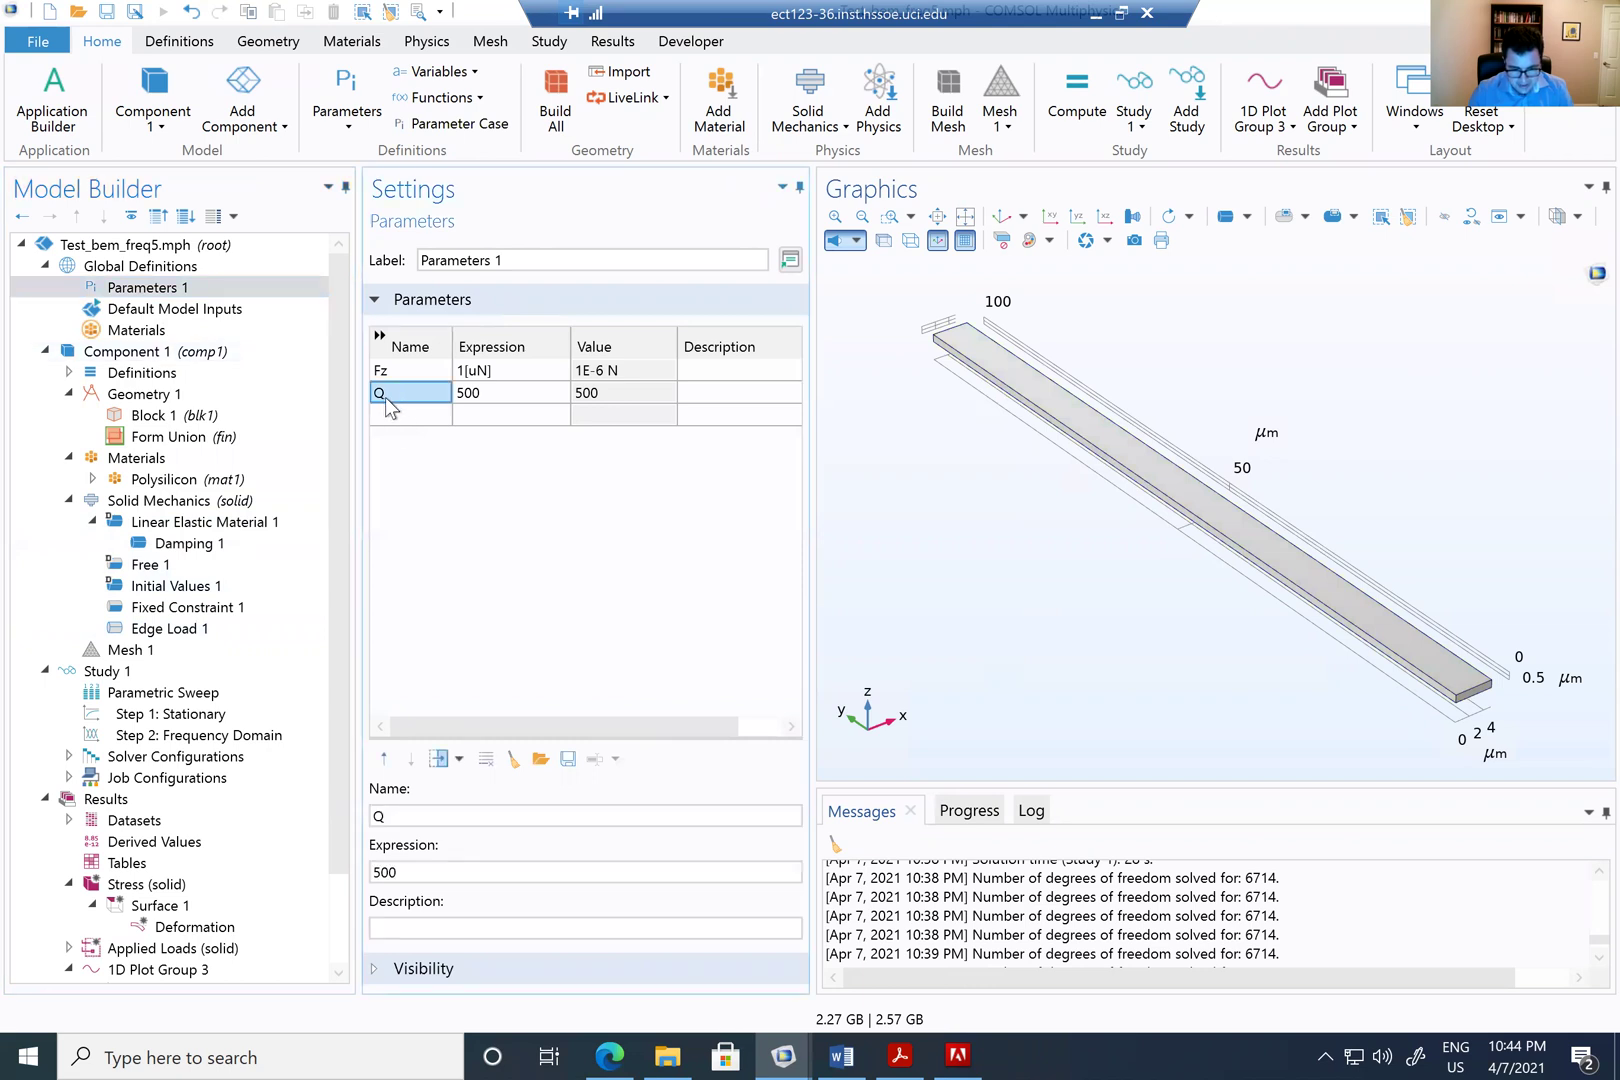
left_click(480, 398)
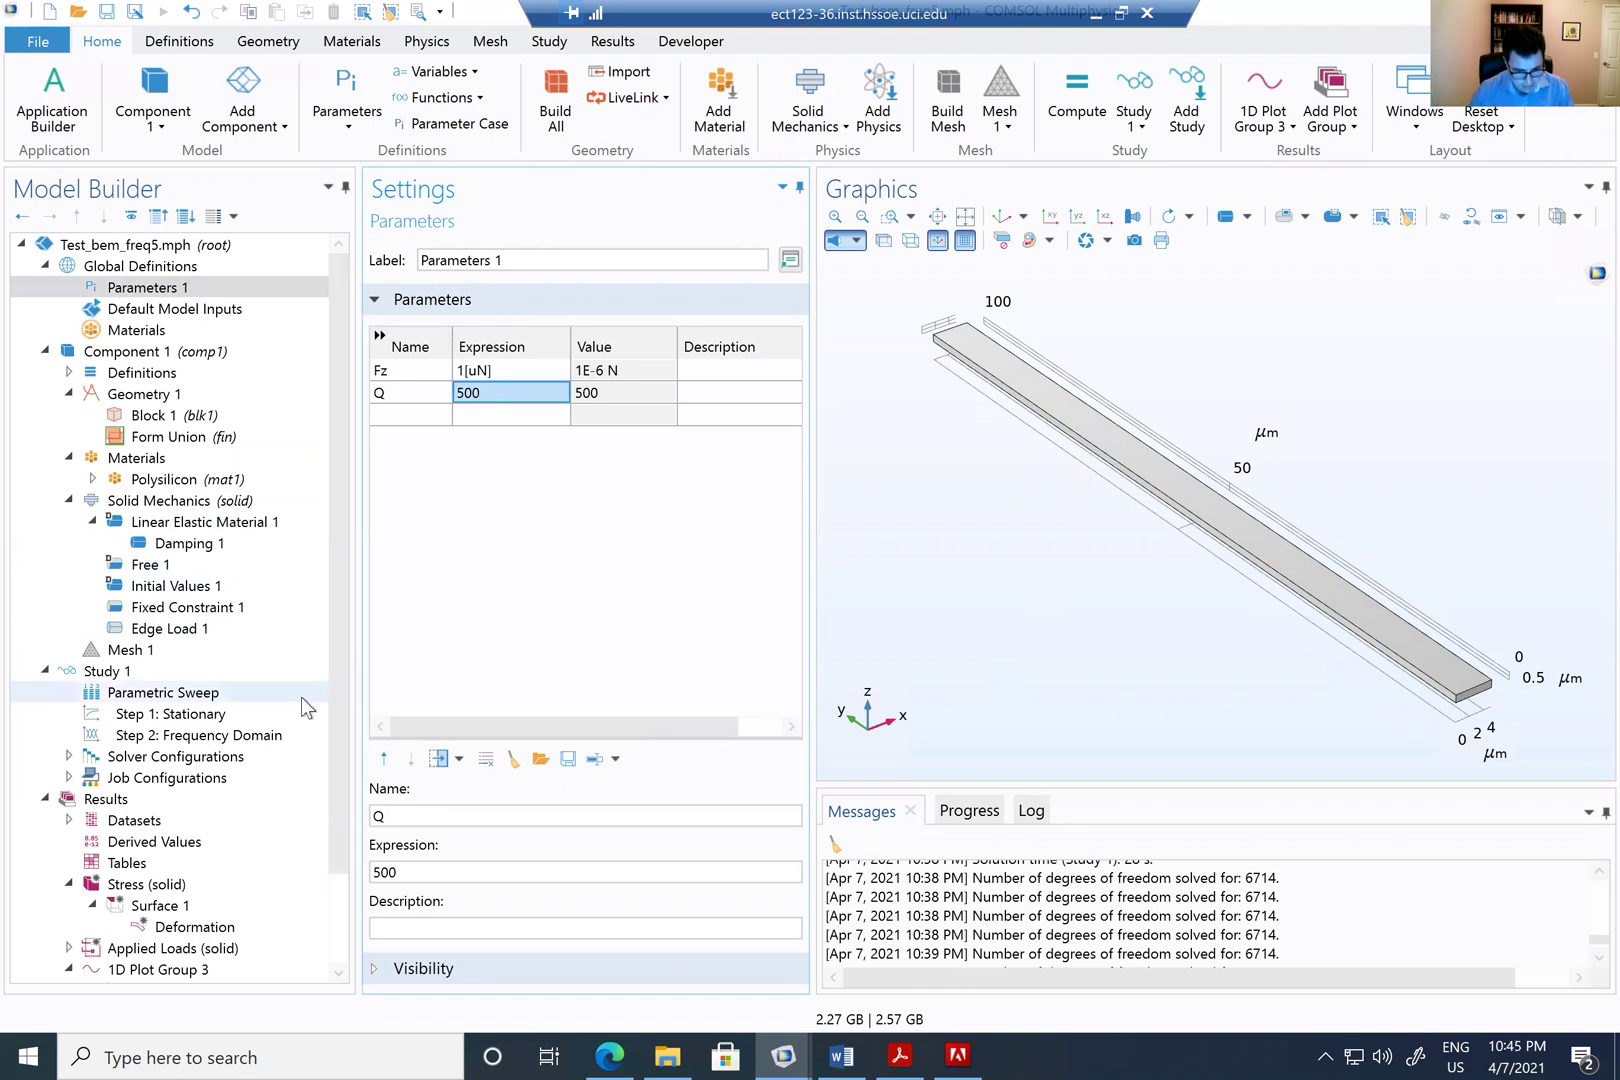
- Show Study 1's Step 1: Stationary solving Solid Mechanics, and browse the Study ribbon's study and step lists
left_click(105, 671)
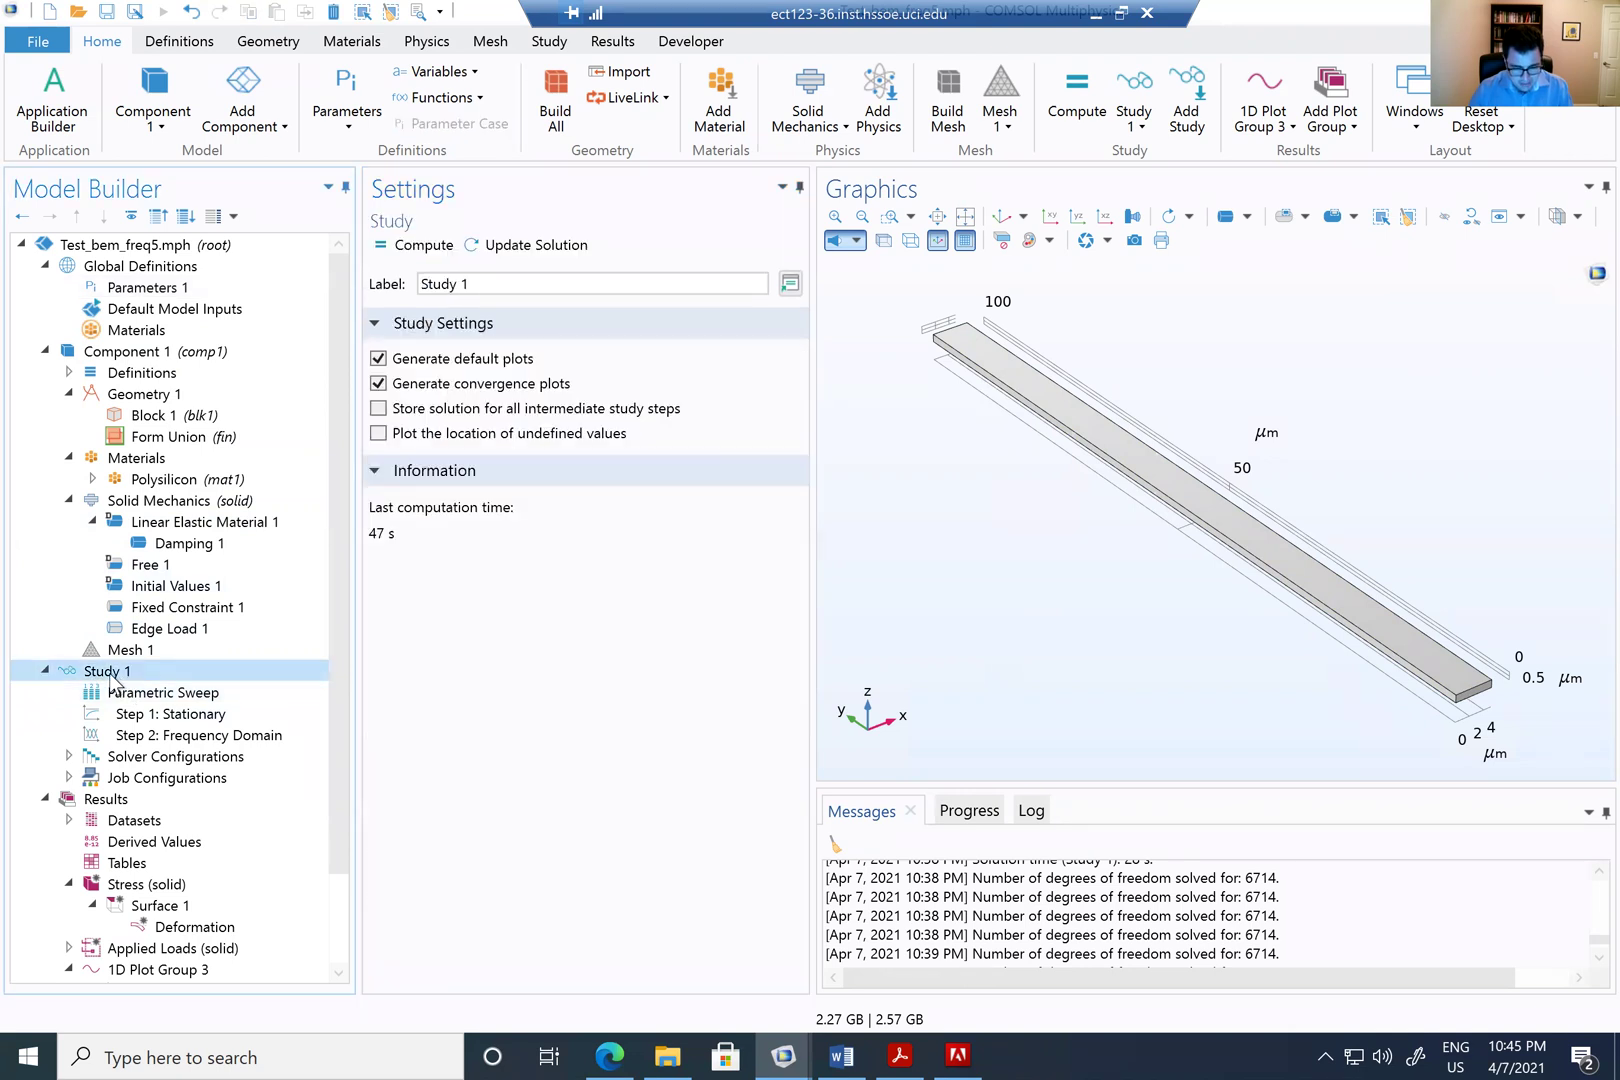
left_click(149, 714)
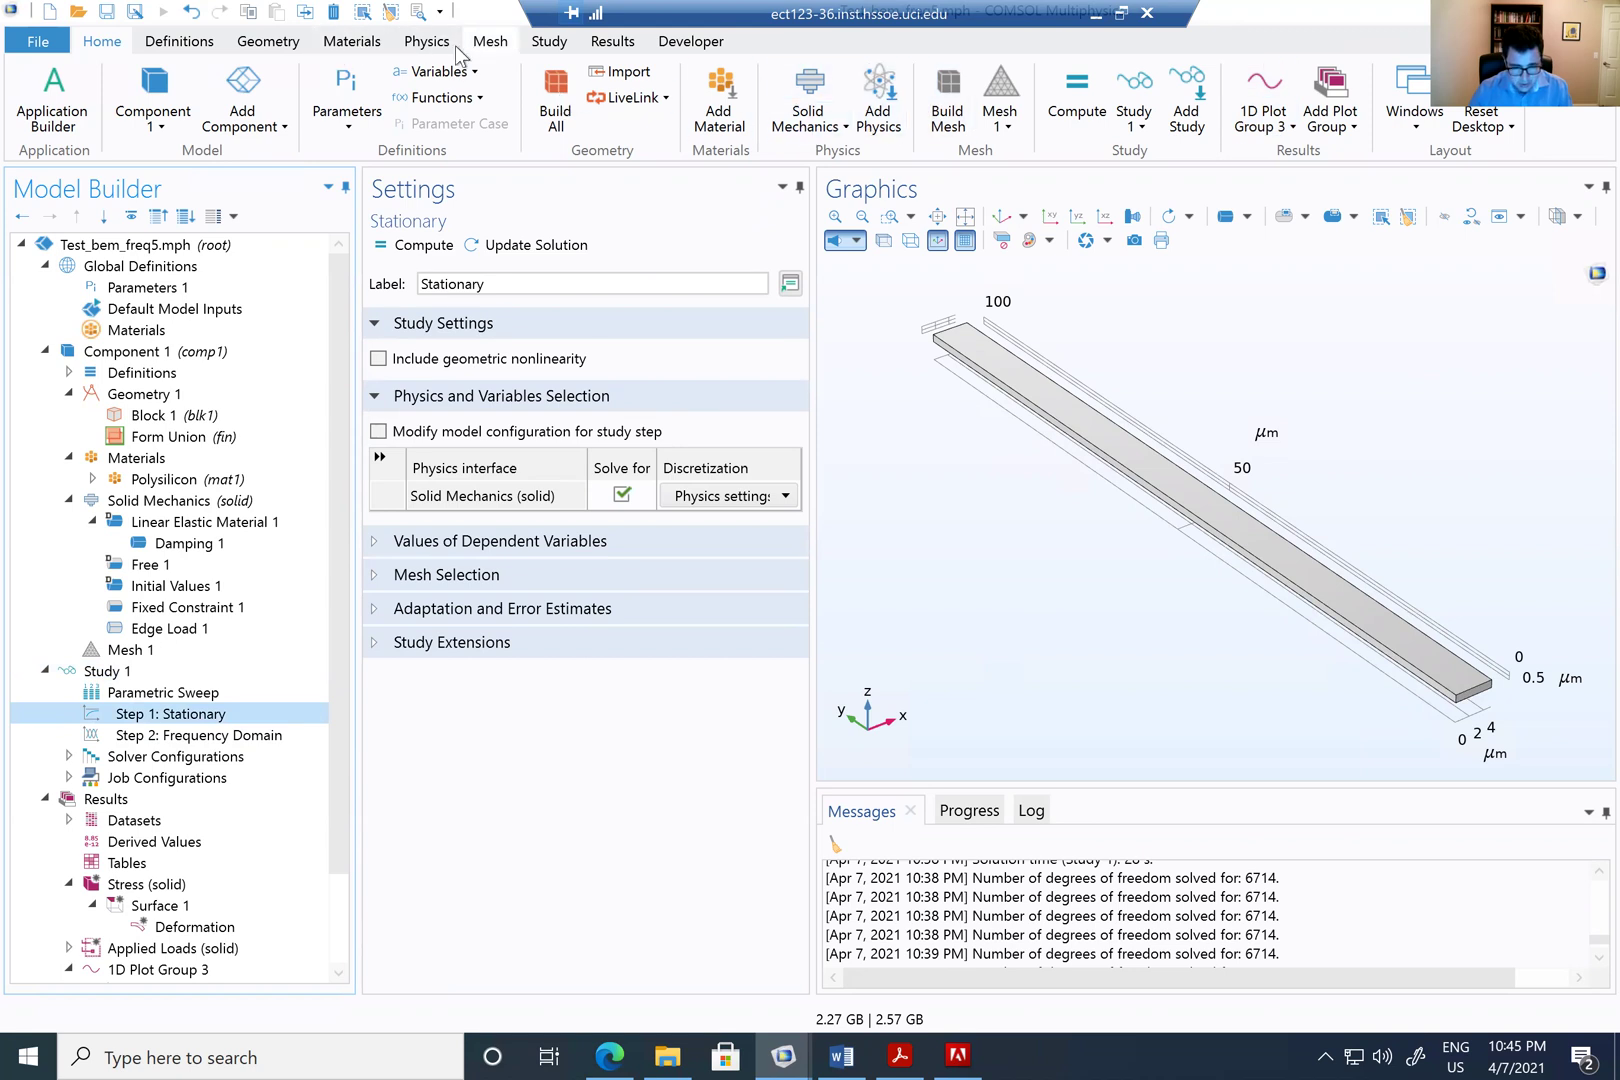
left_click(549, 41)
left_click(115, 127)
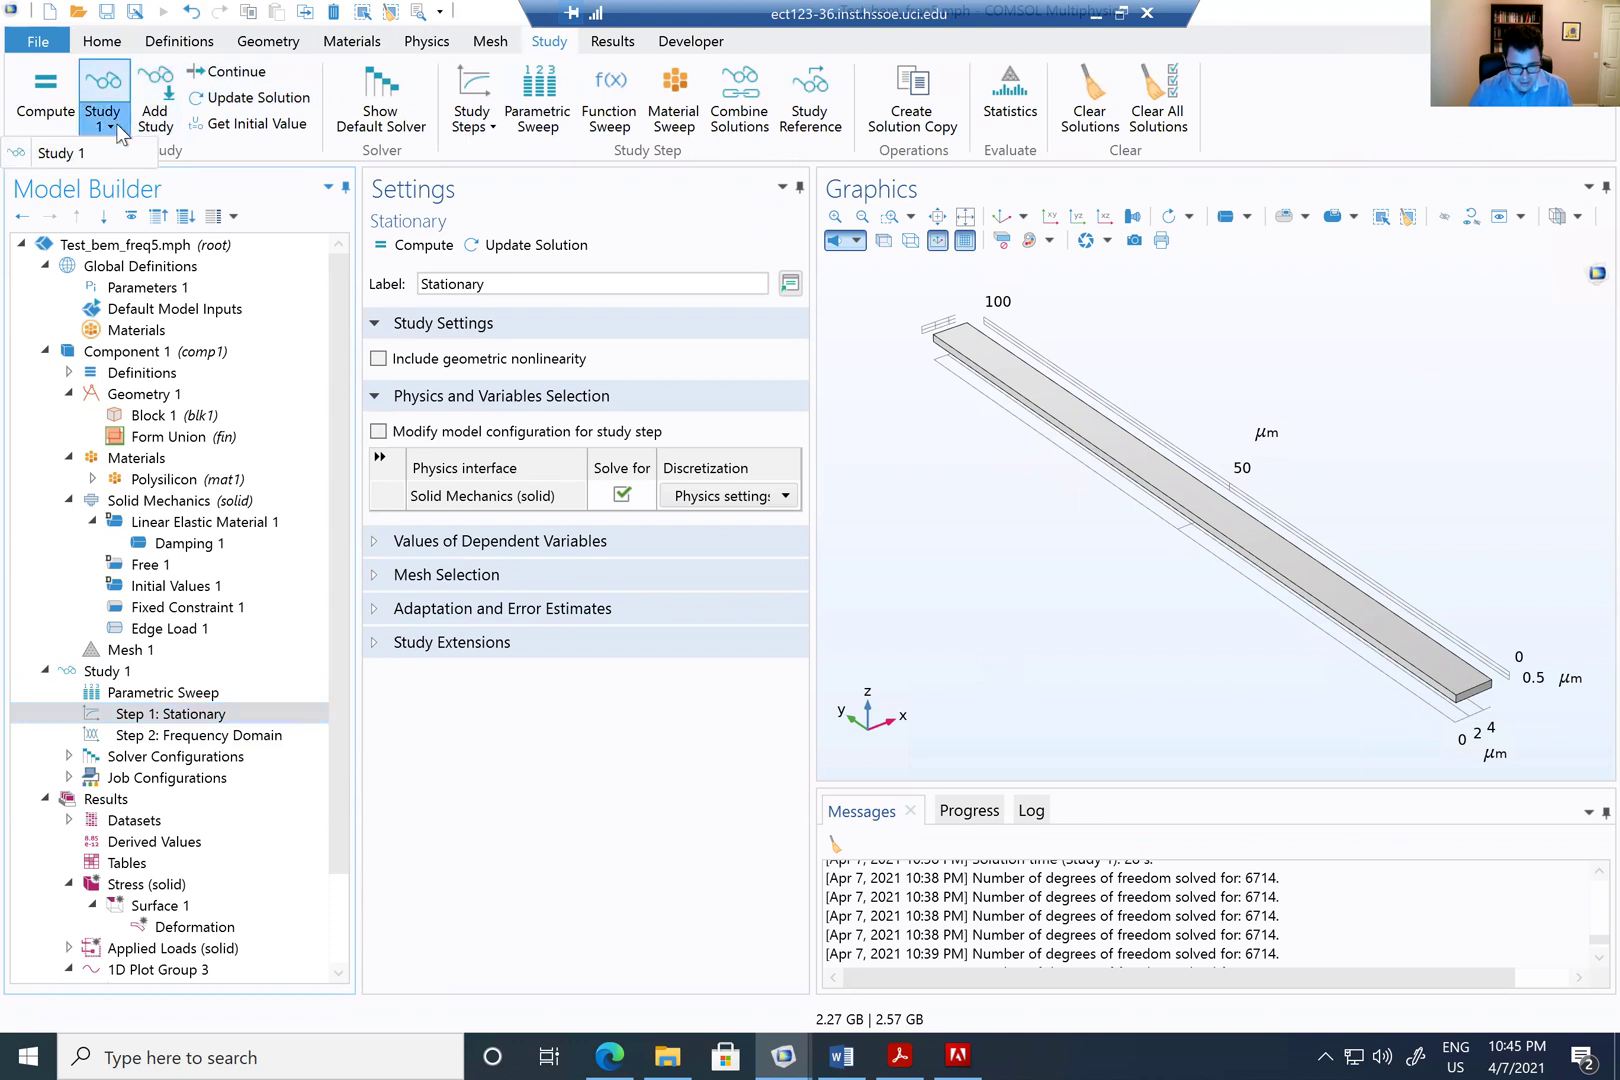
left_click(118, 128)
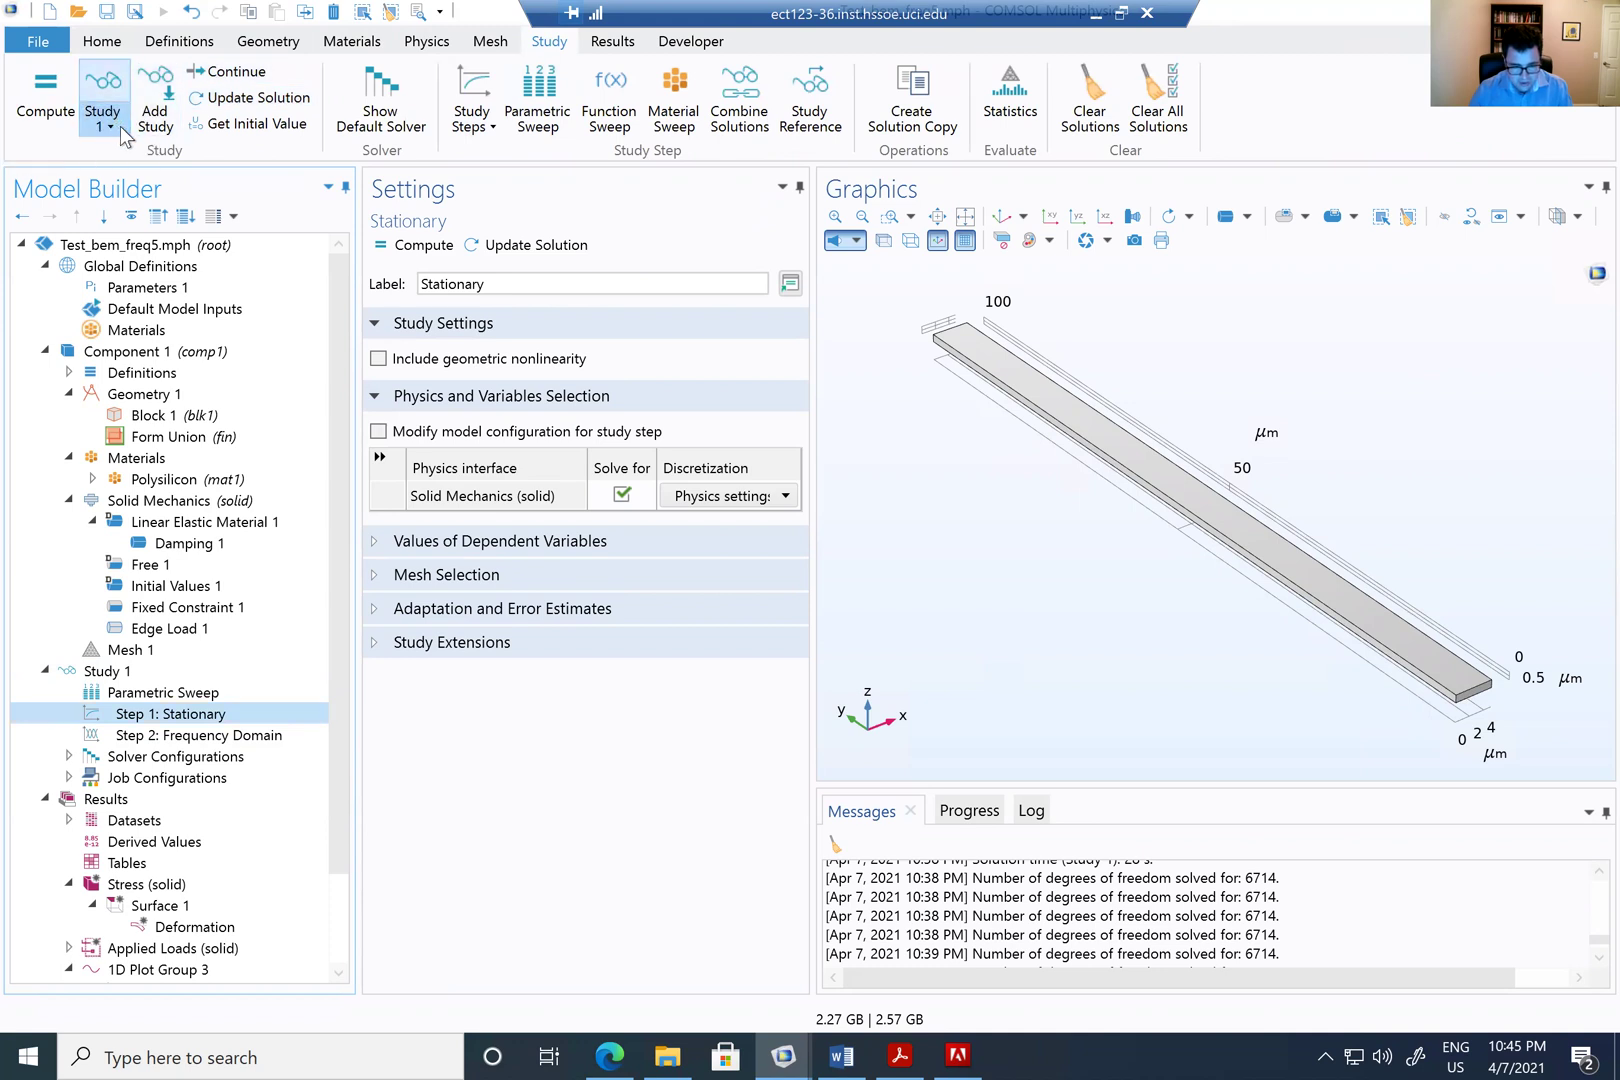
left_click(489, 127)
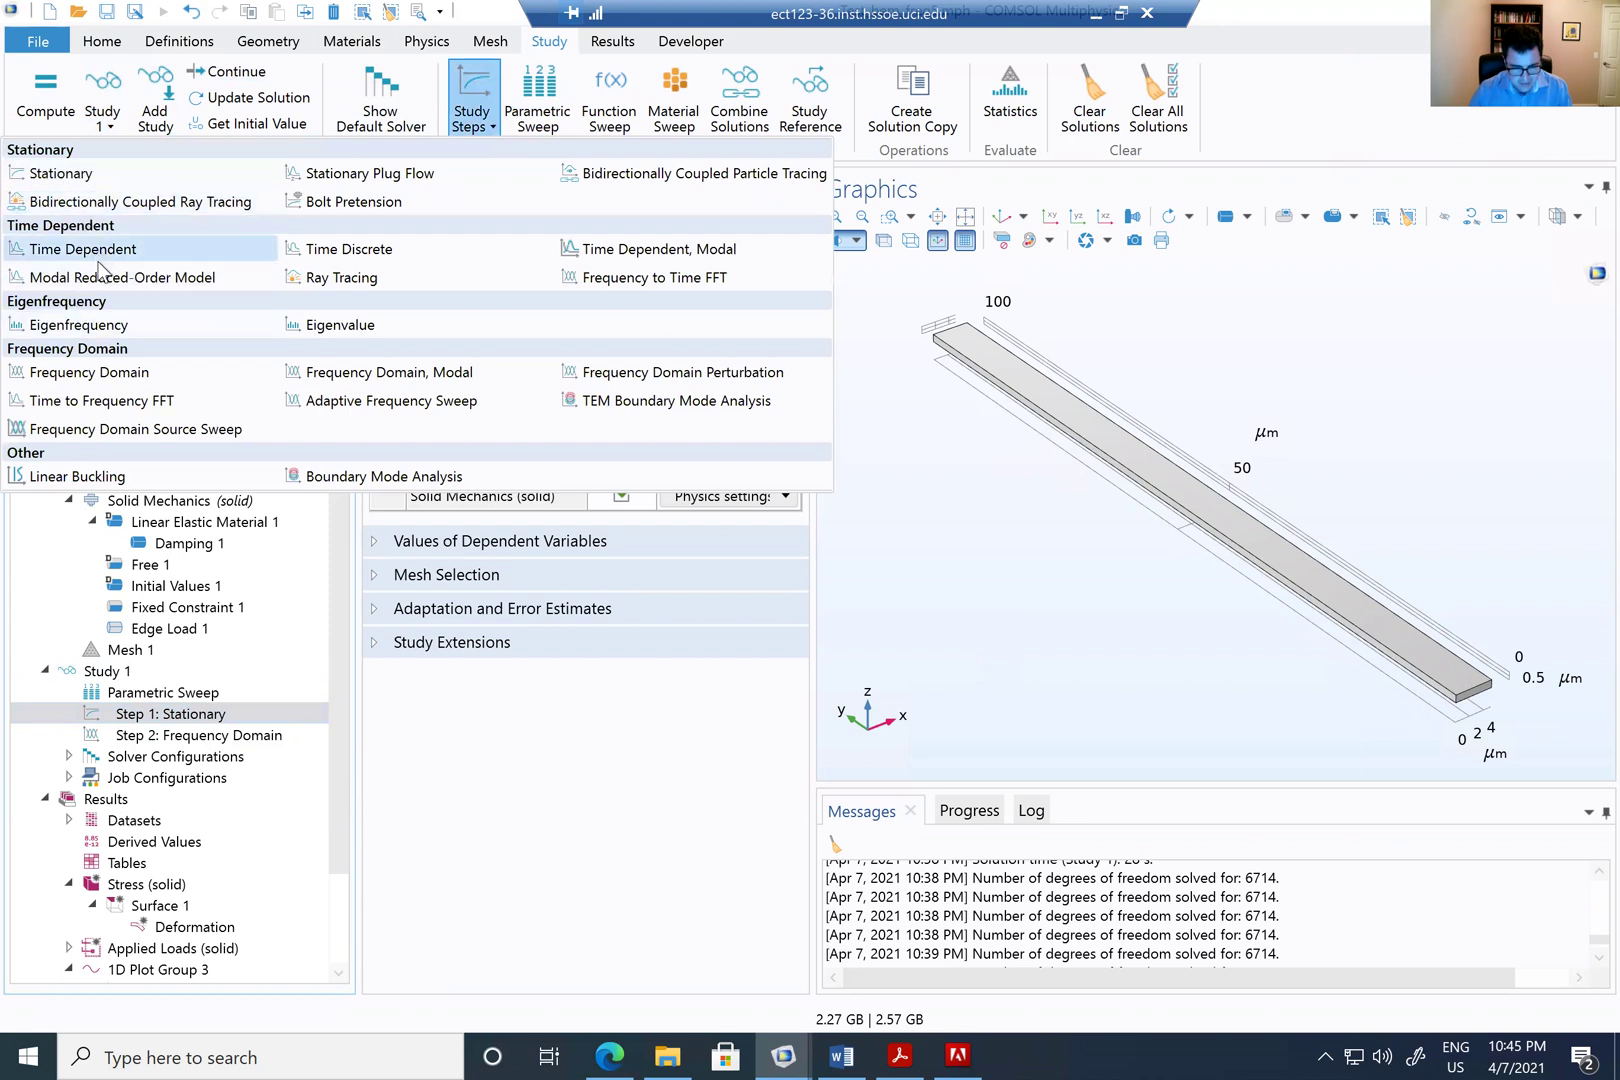
mouse_move(73, 381)
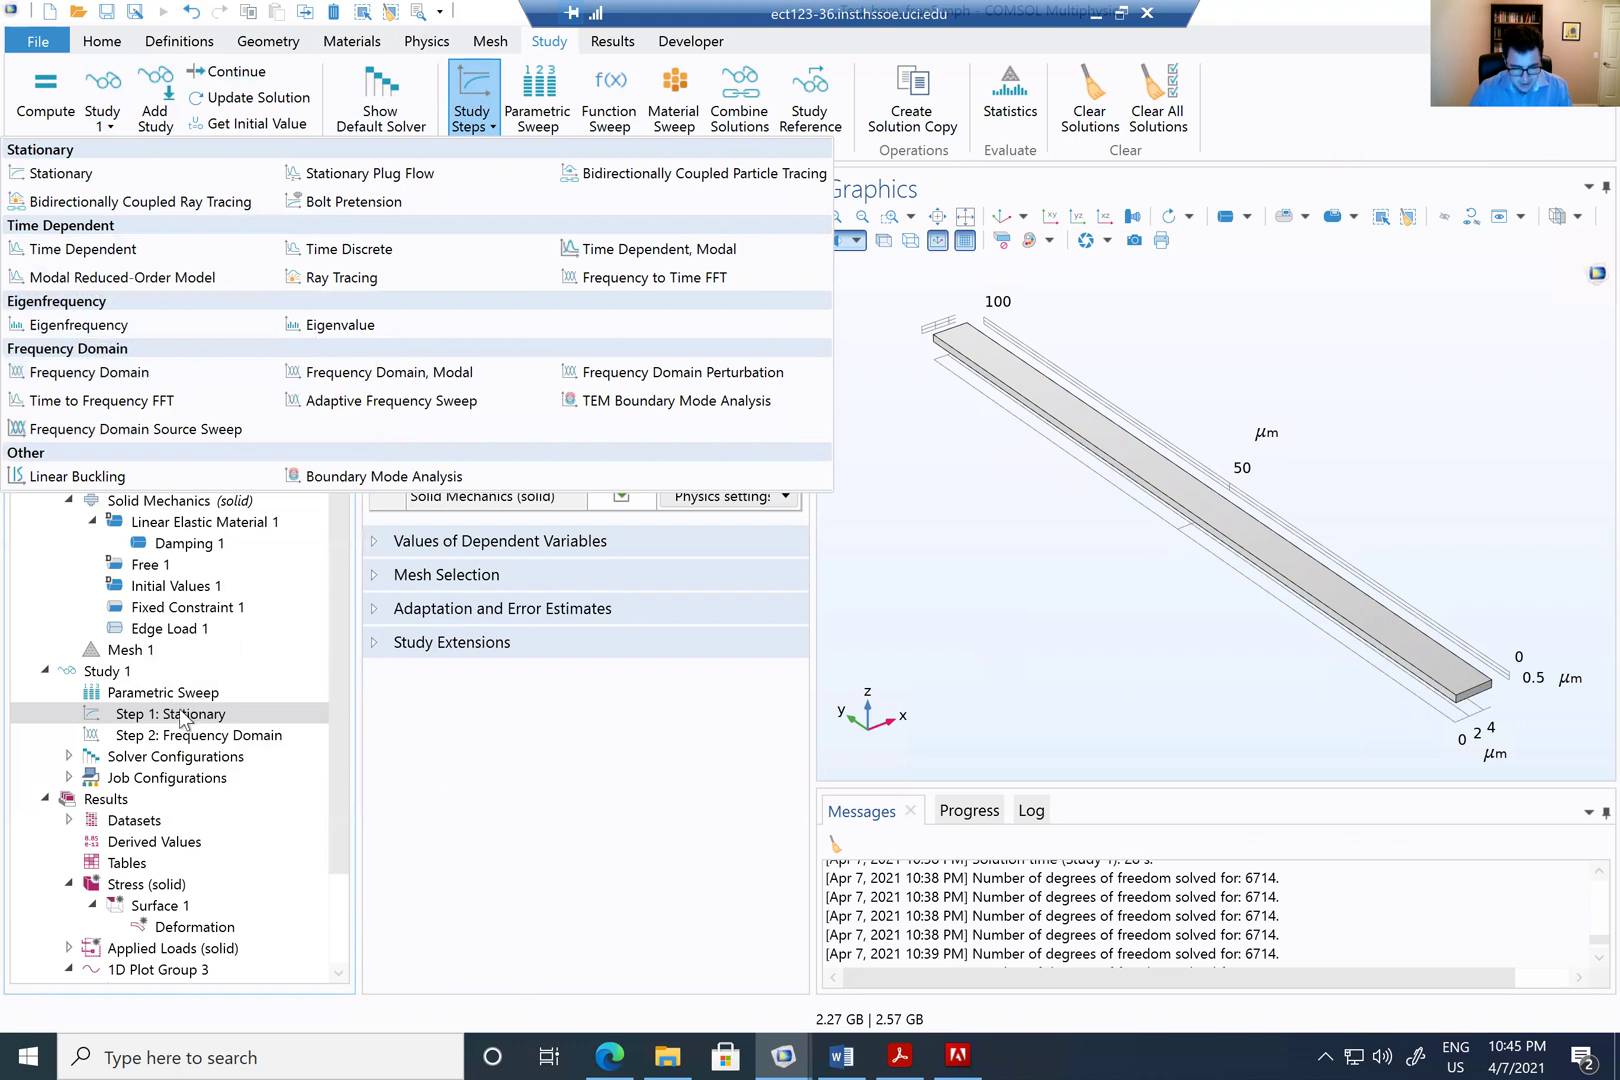
left_click(180, 714)
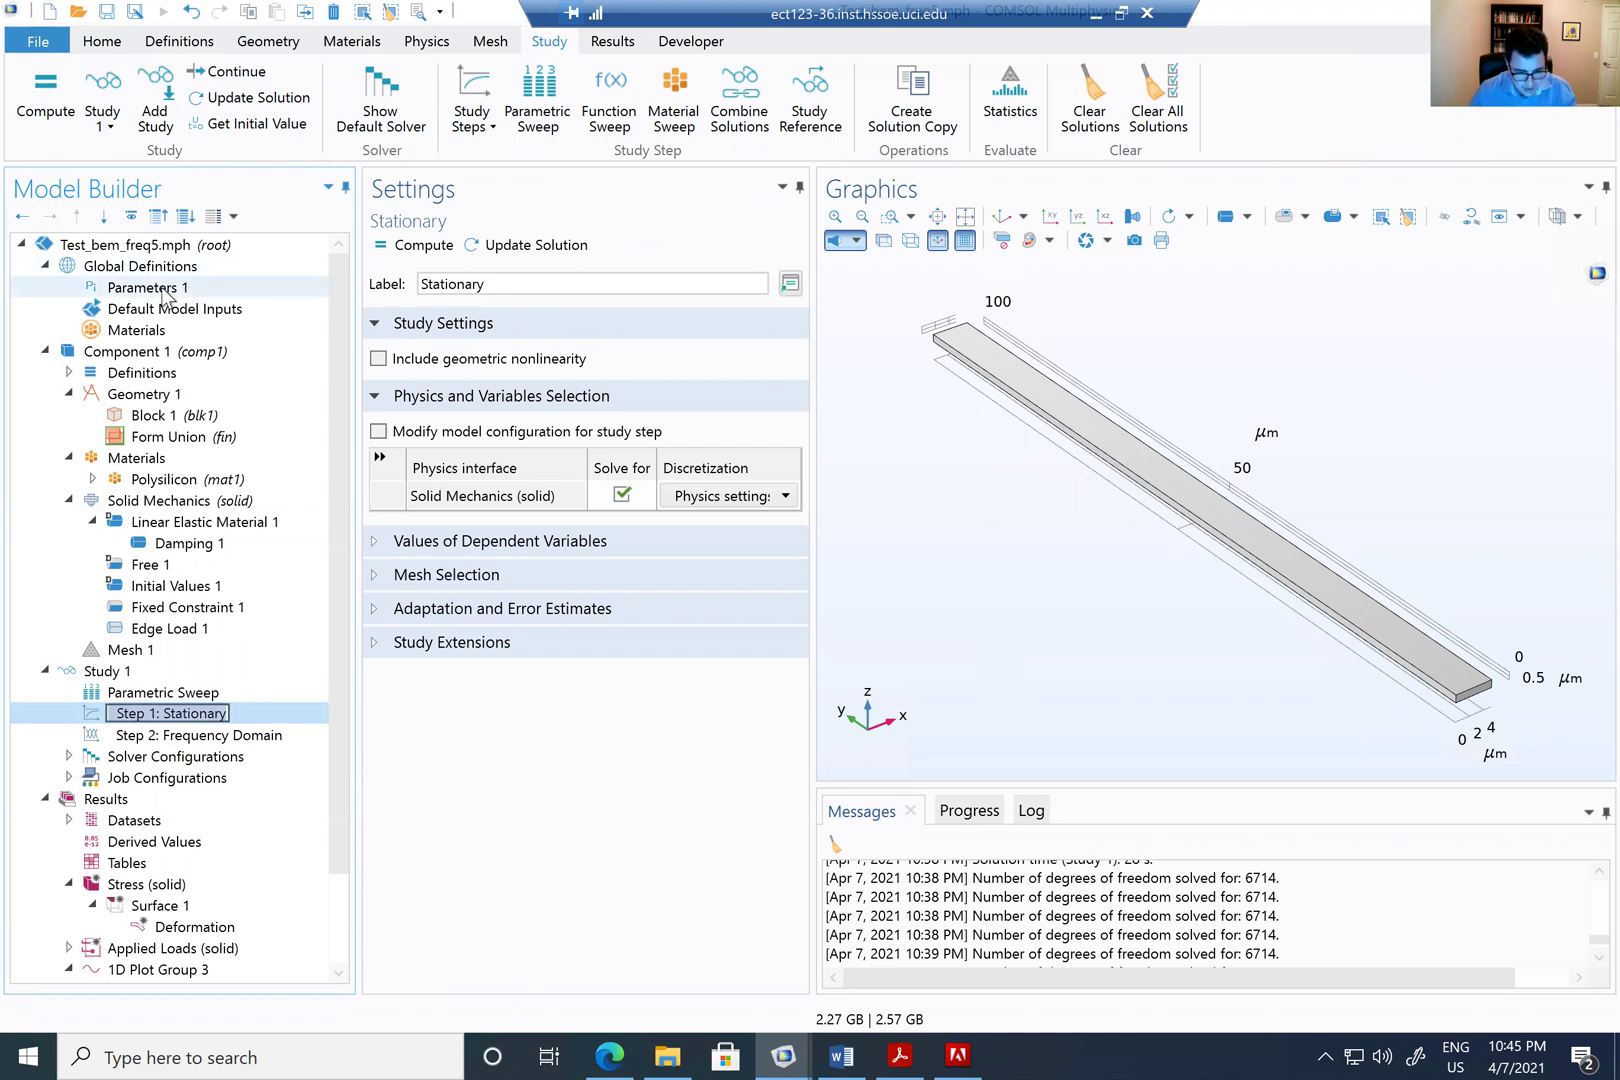
left_click(178, 629)
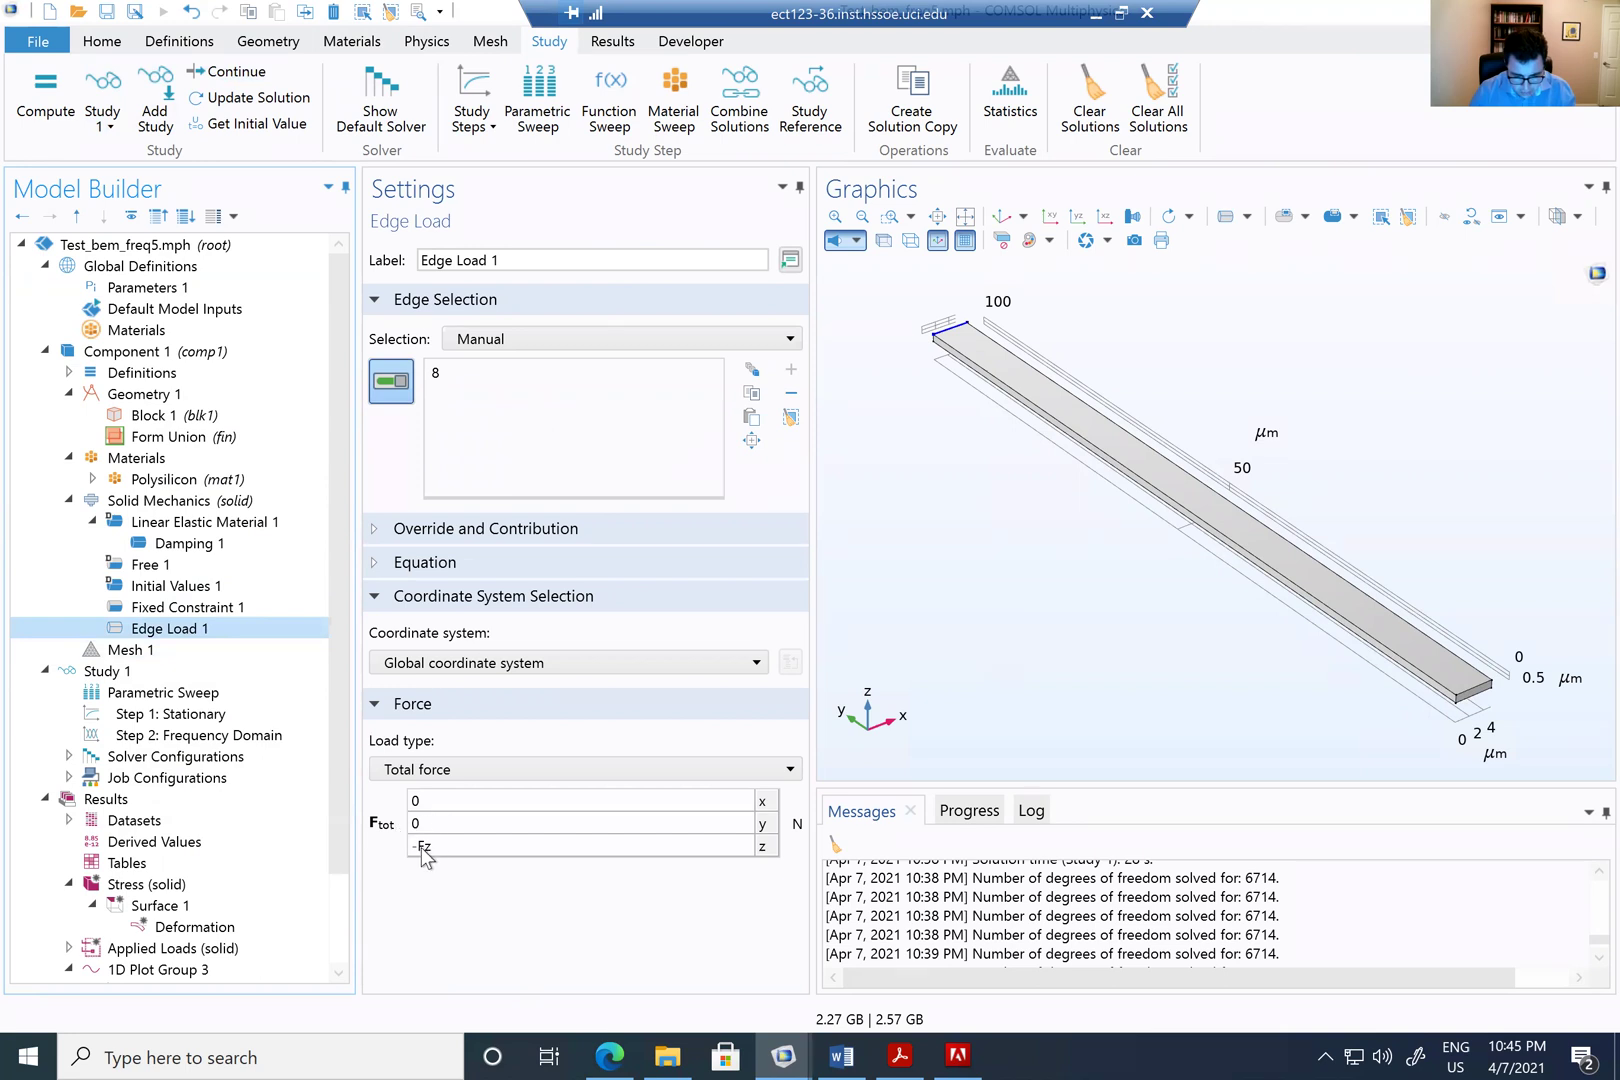
left_click(140, 288)
left_click(395, 375)
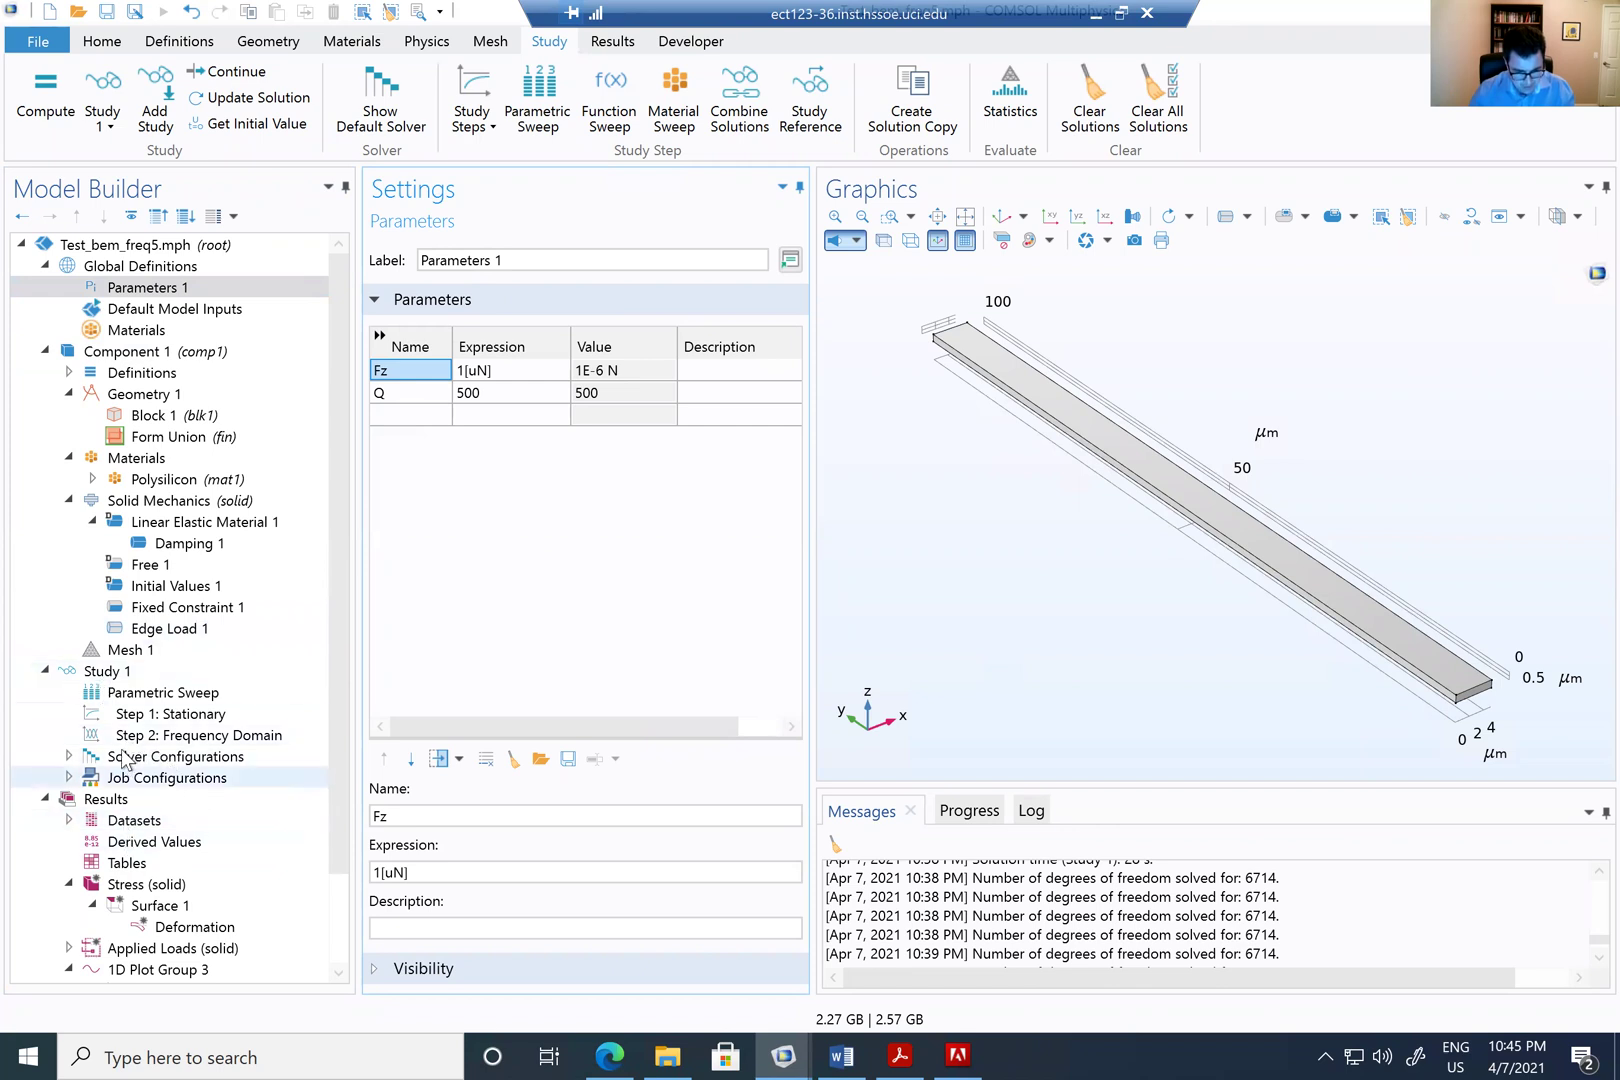
left_click(134, 716)
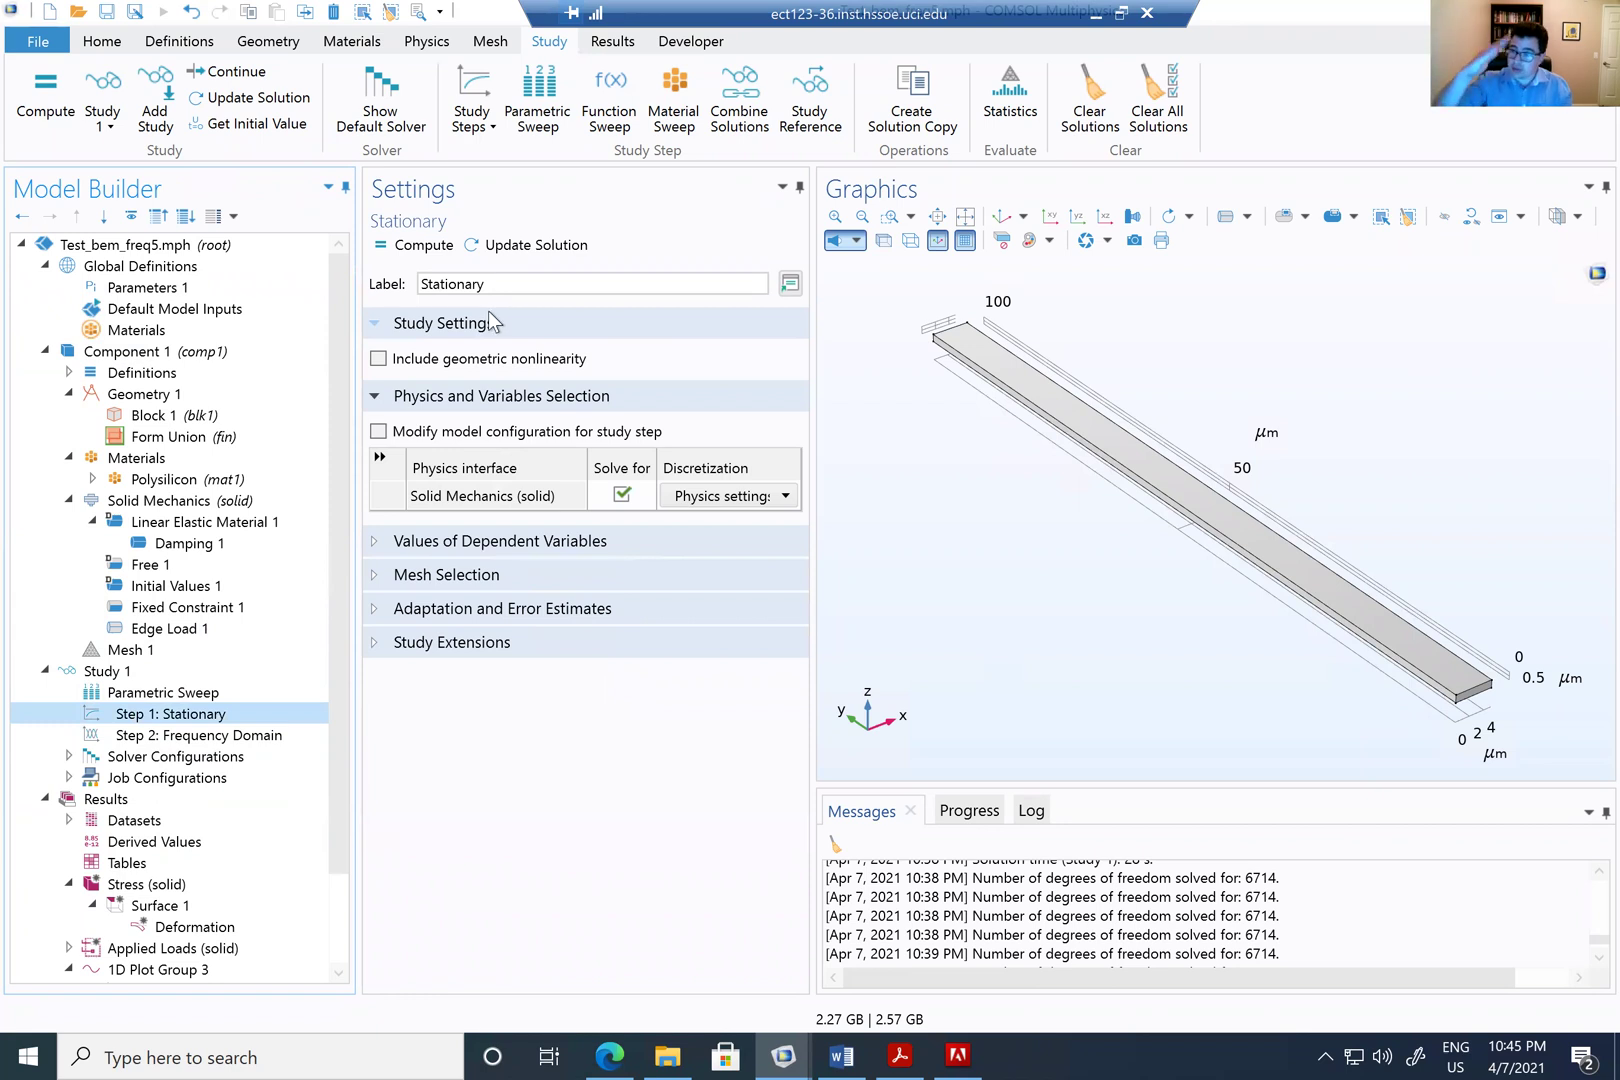
- Inspect the Frequency Domain sweep 10^(range(1,0.05,5.5)) Hz in the Range dialog, closing it unchanged
left_click(237, 737)
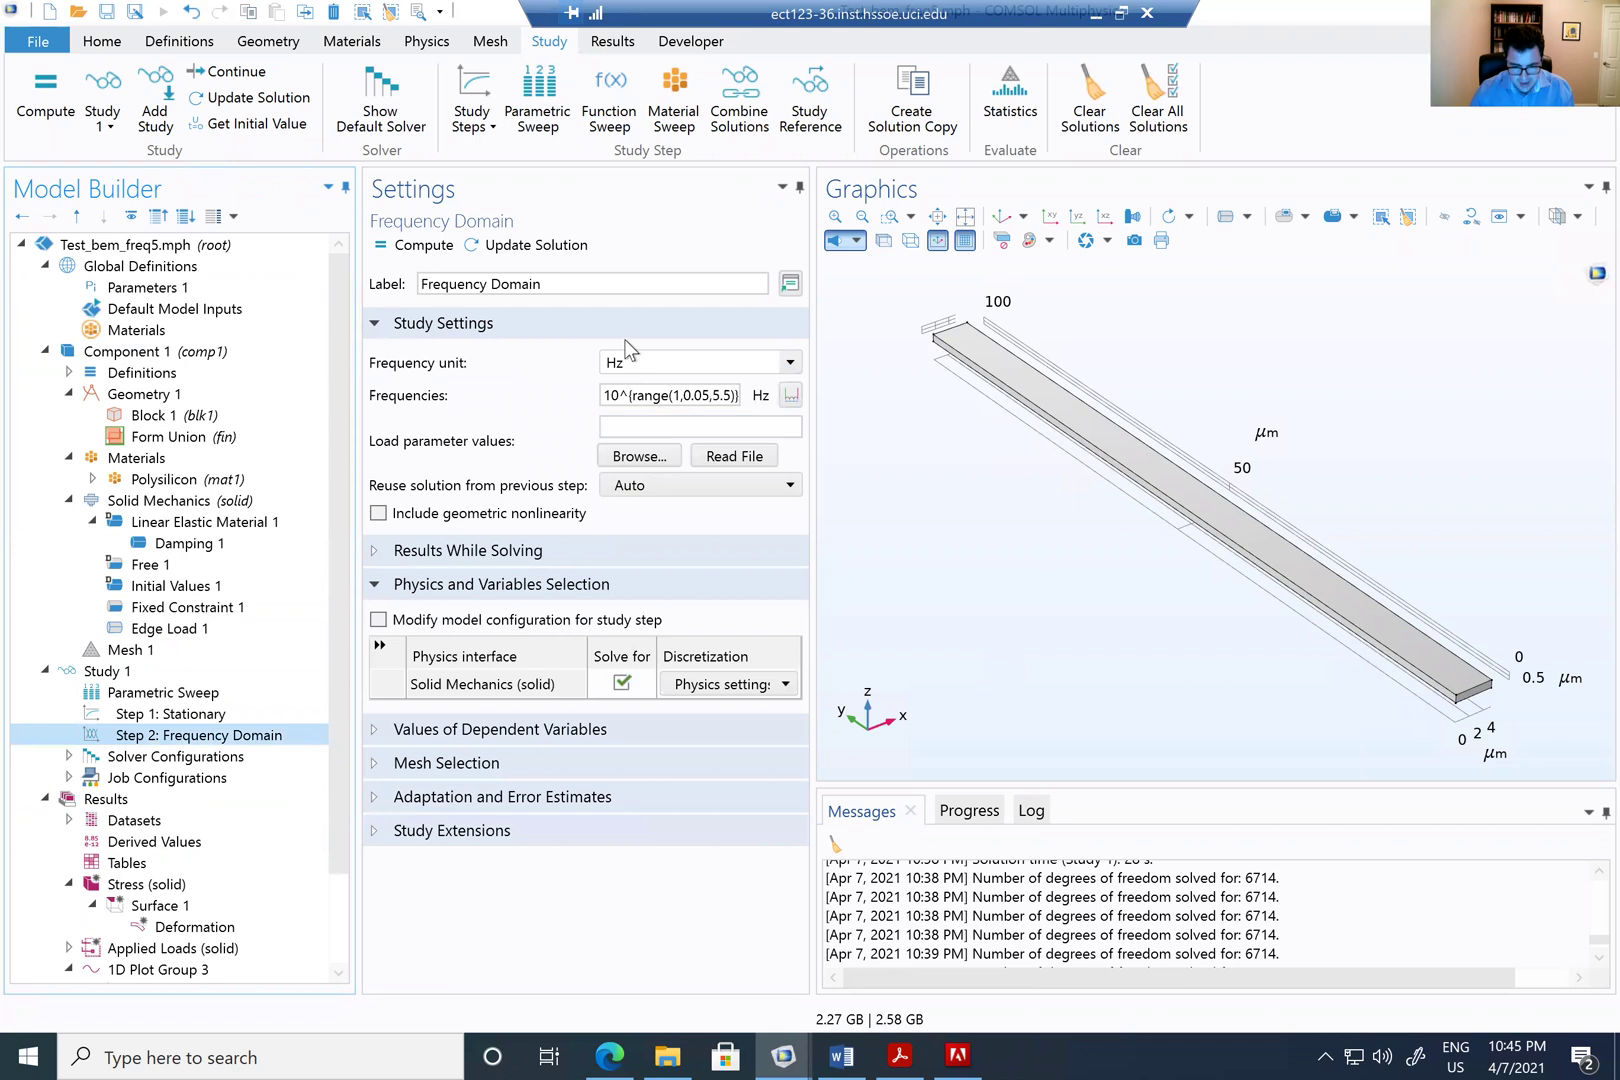
left_click(611, 394)
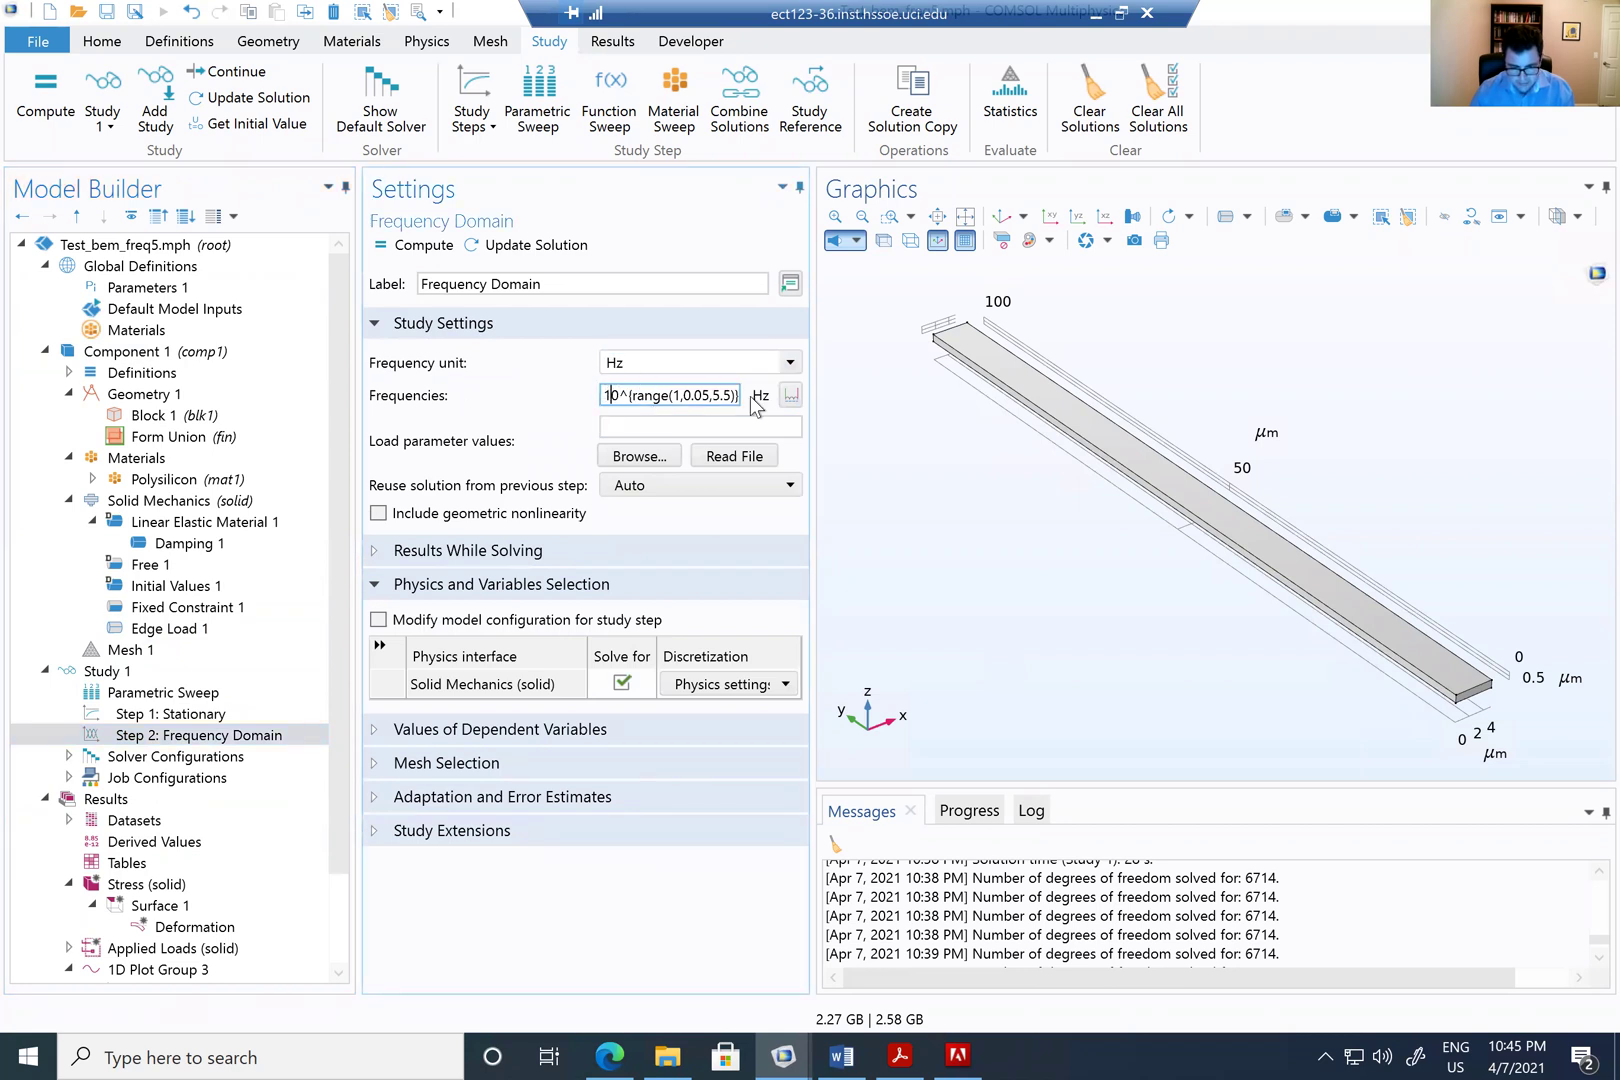
left_click(791, 395)
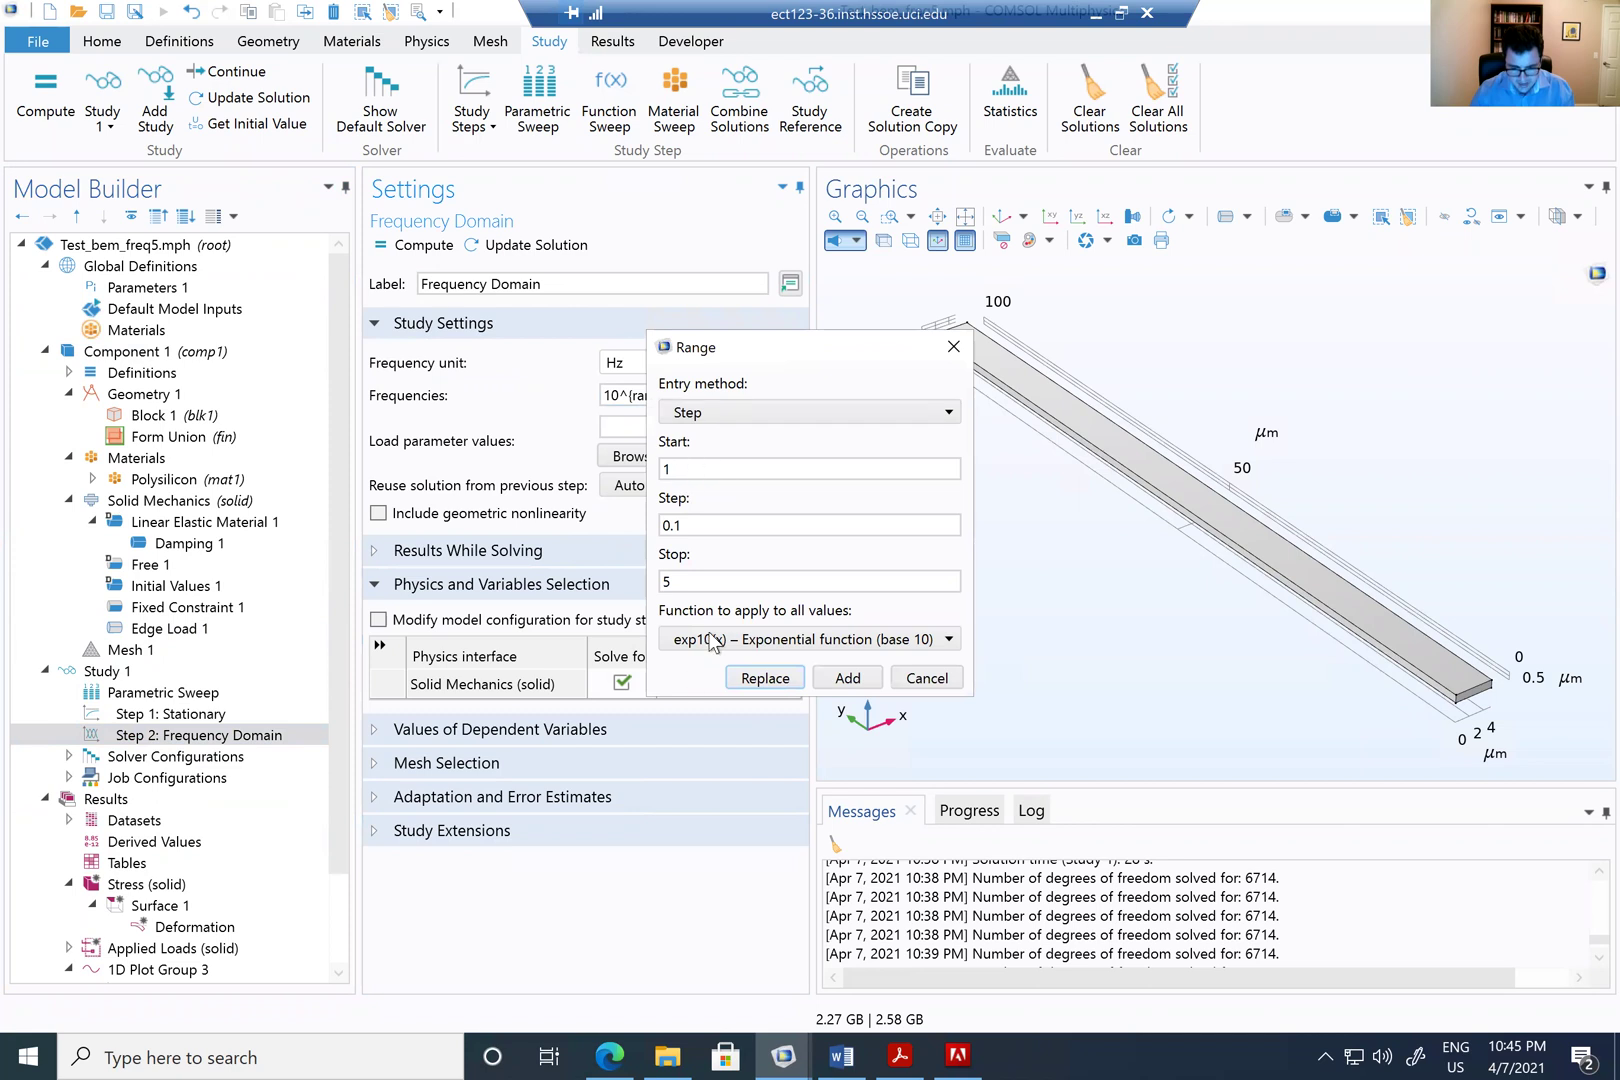
left_click(678, 468)
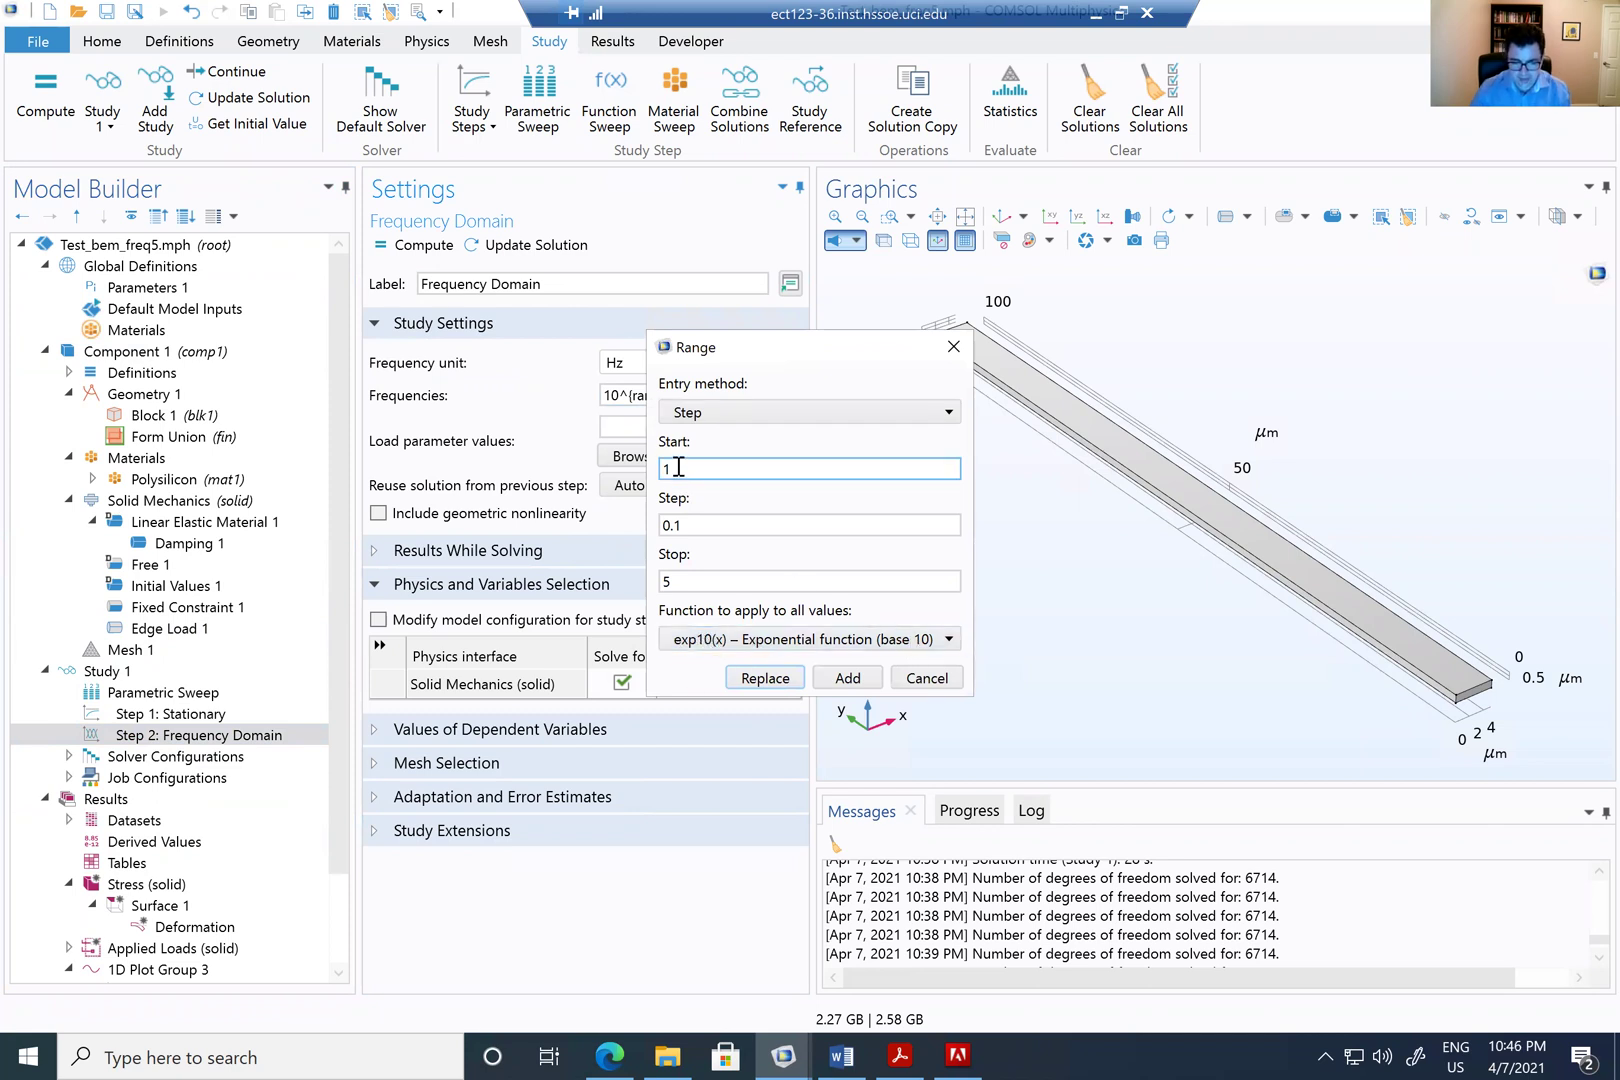
left_click(672, 580)
double_click(684, 470)
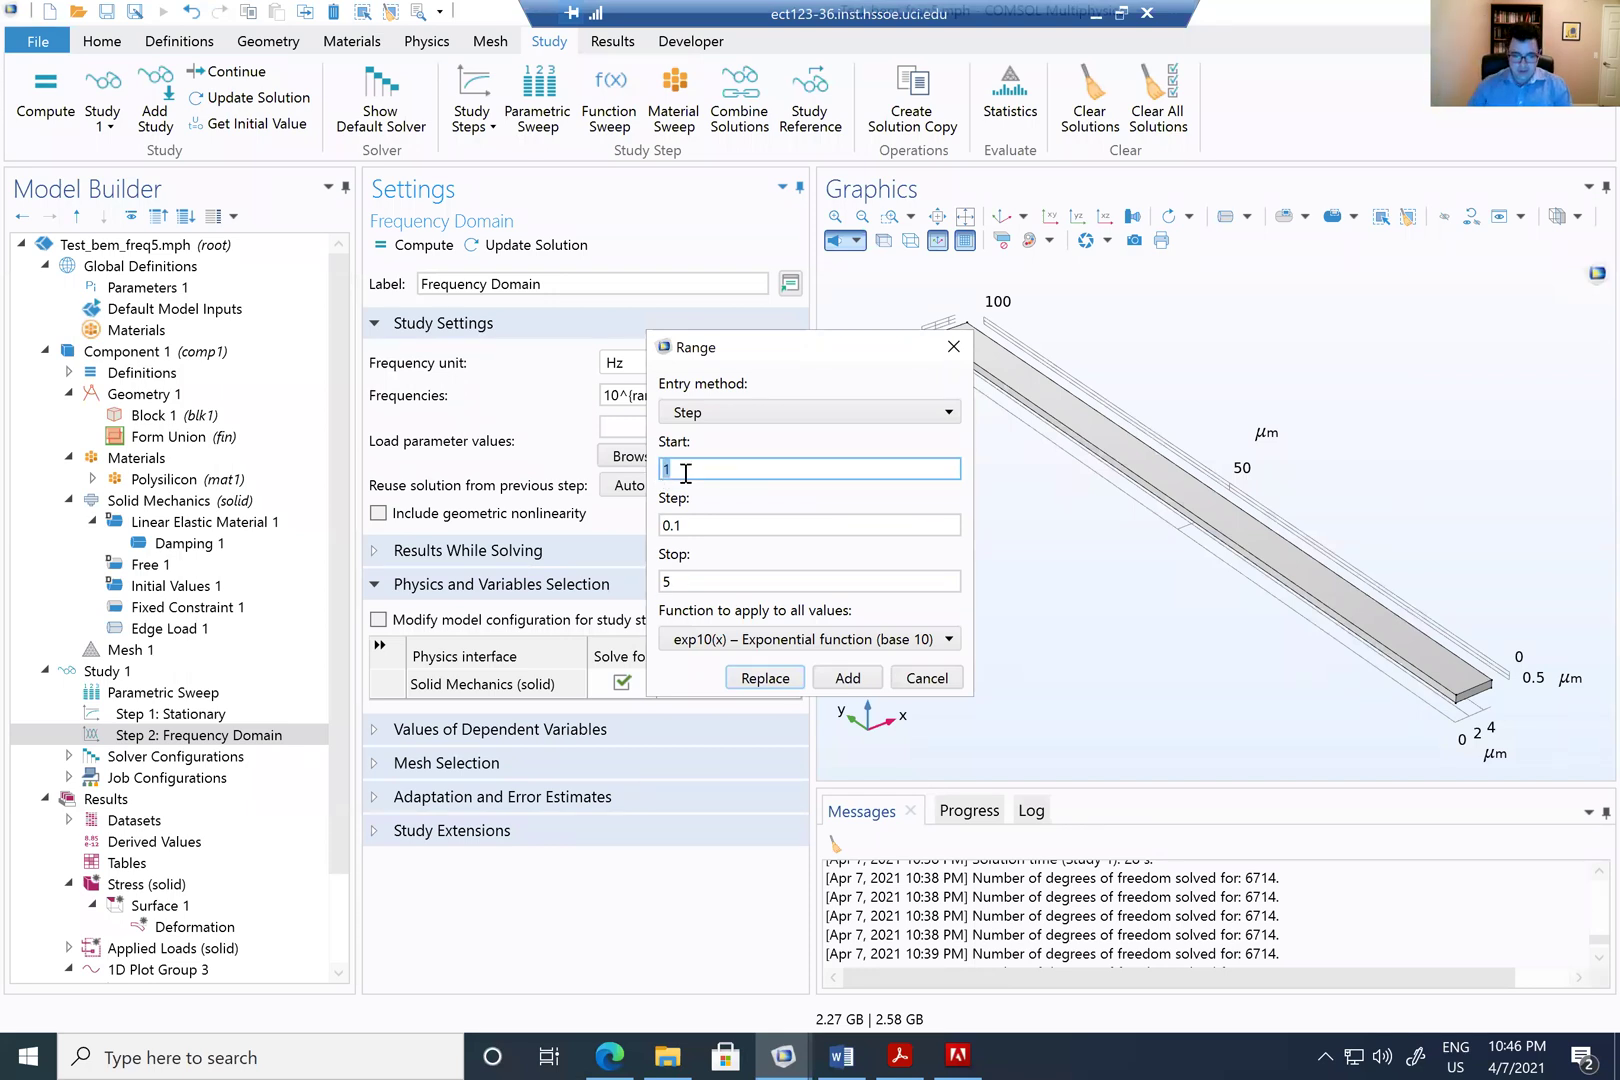
key("shift+Tab")
left_click(728, 584)
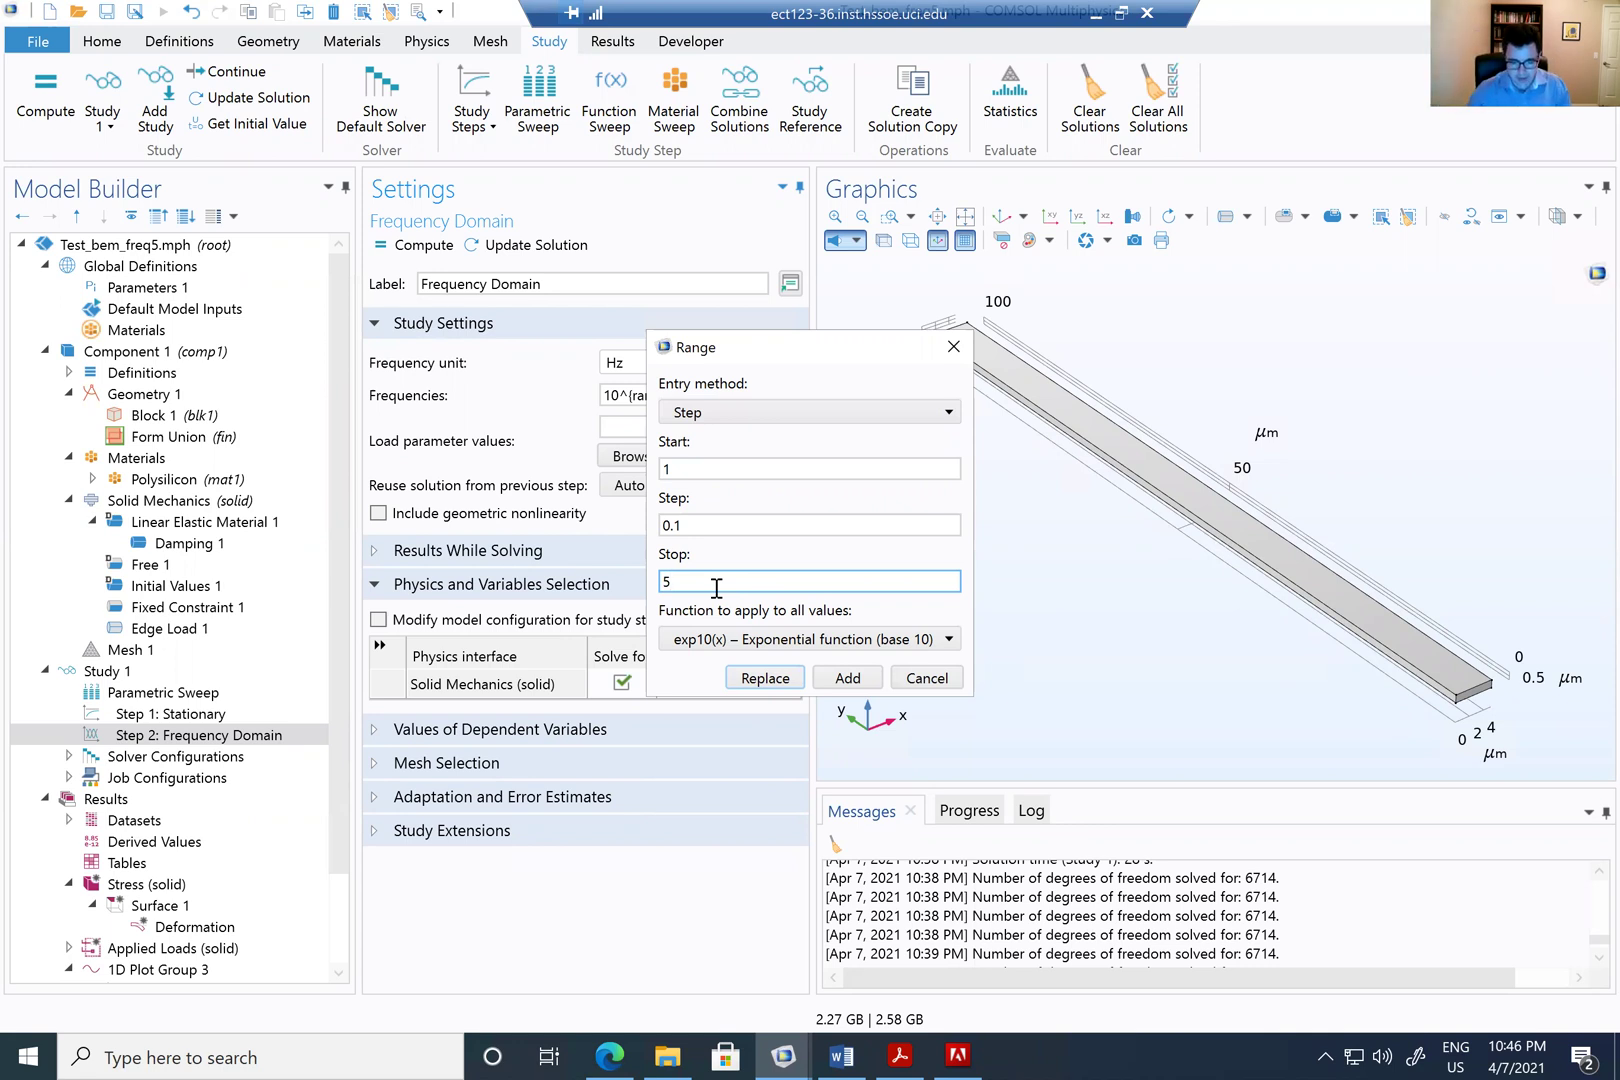
left_click(703, 530)
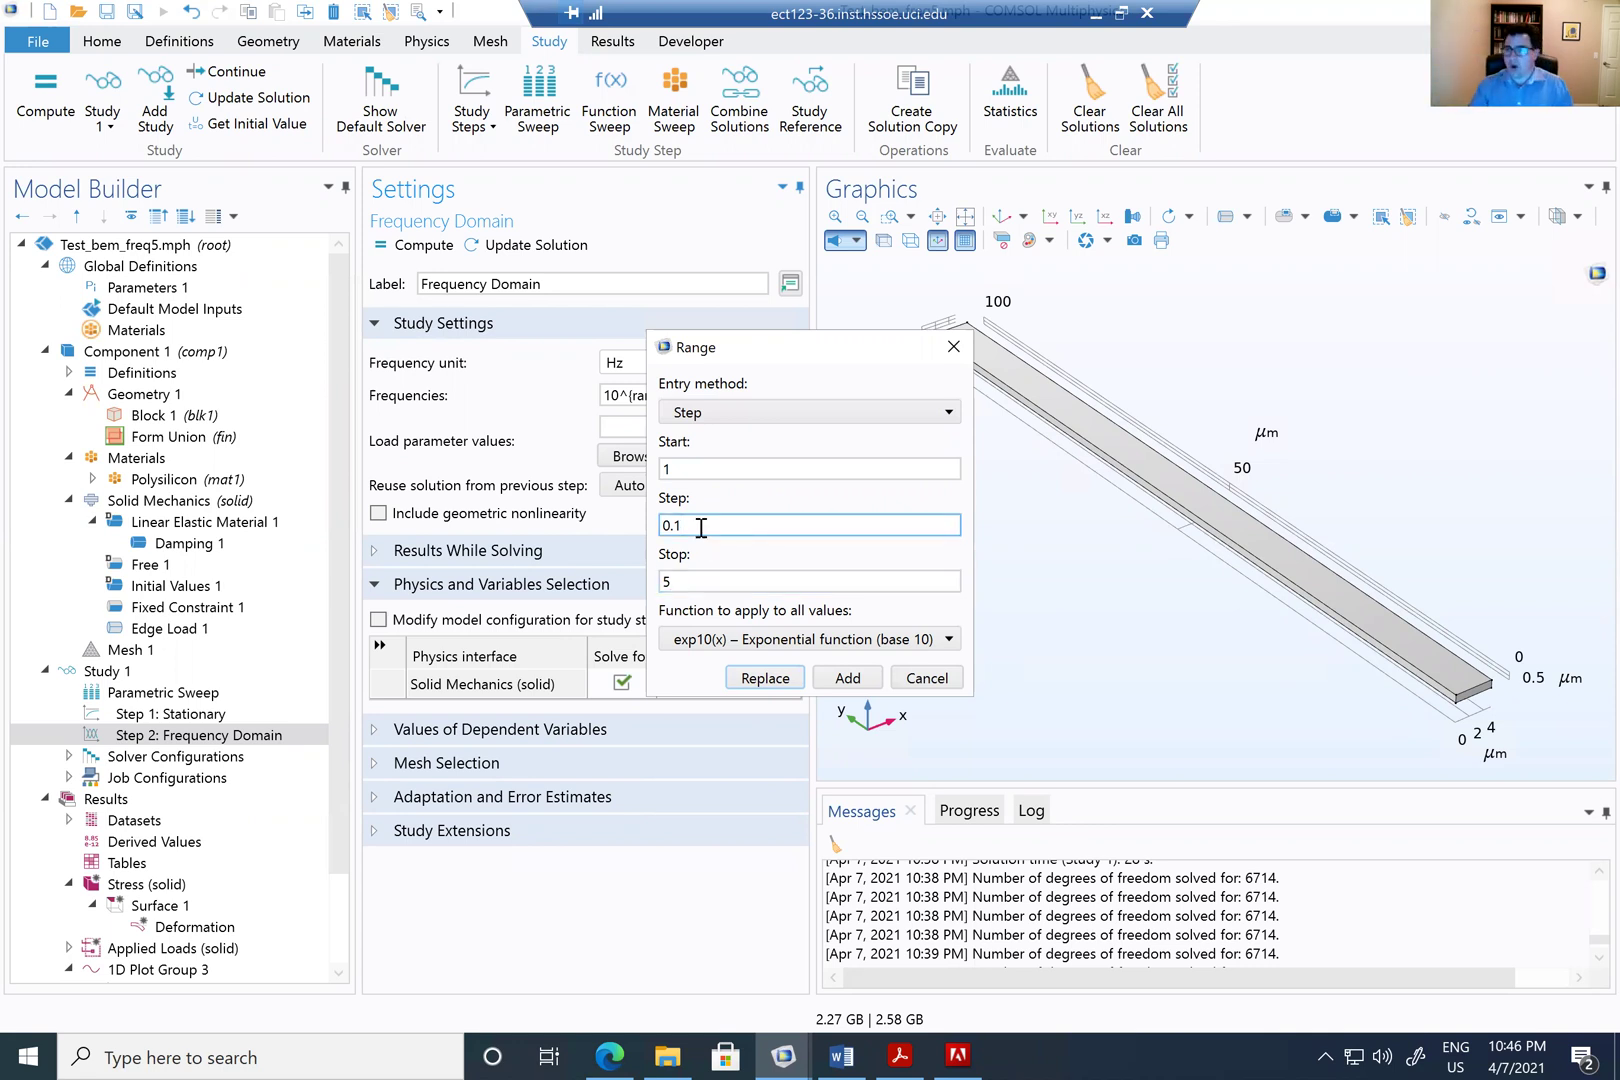
left_click(898, 466)
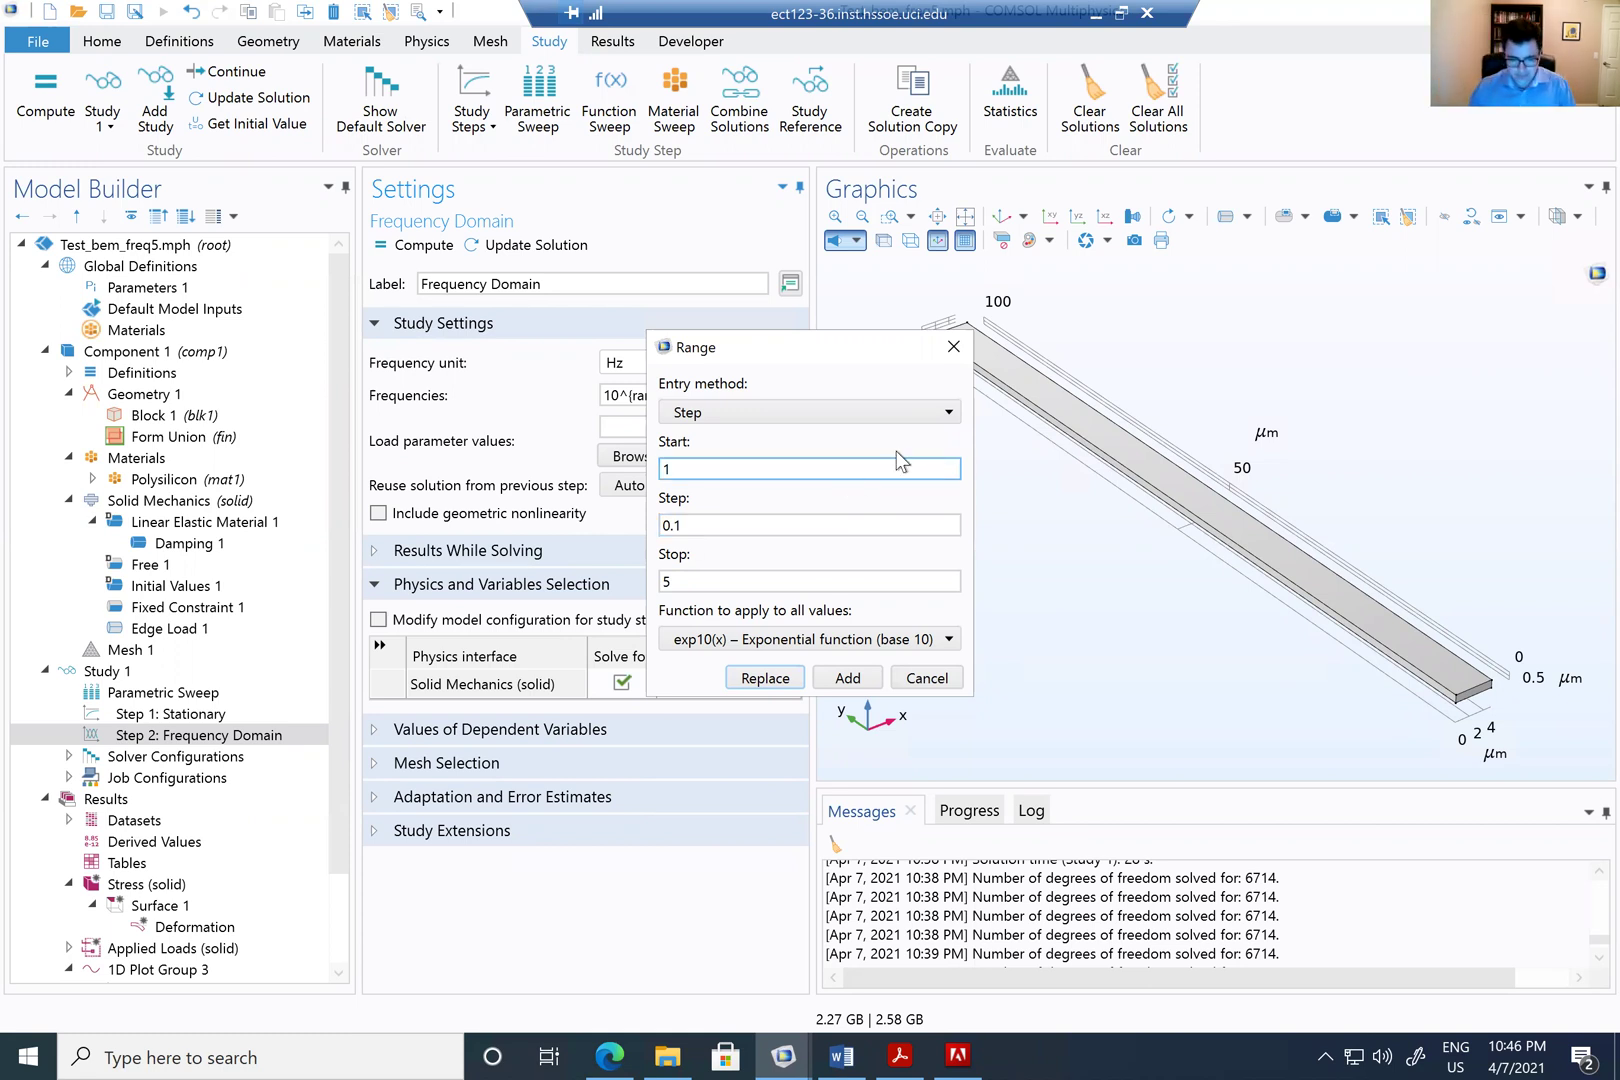
left_click(953, 347)
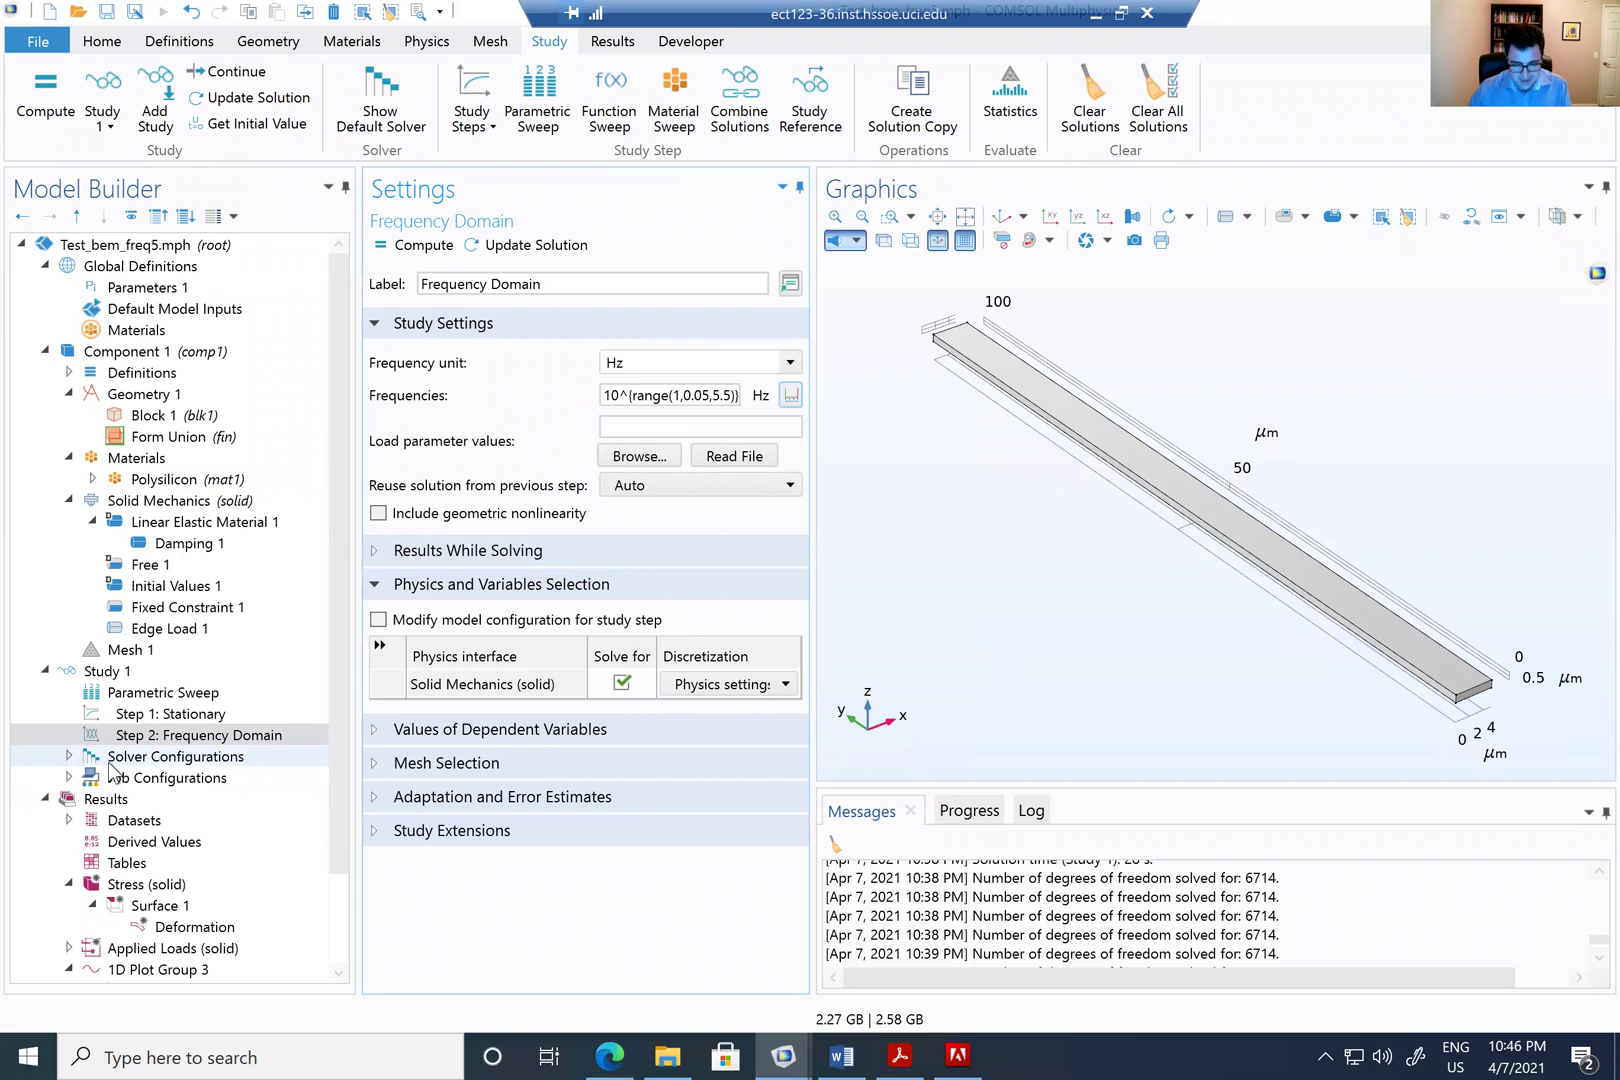
- Display Point Graph 1 plotting solid.disp in µm against frequency in Hz for Q=0.2, 0.5, 1
left_click(136, 888)
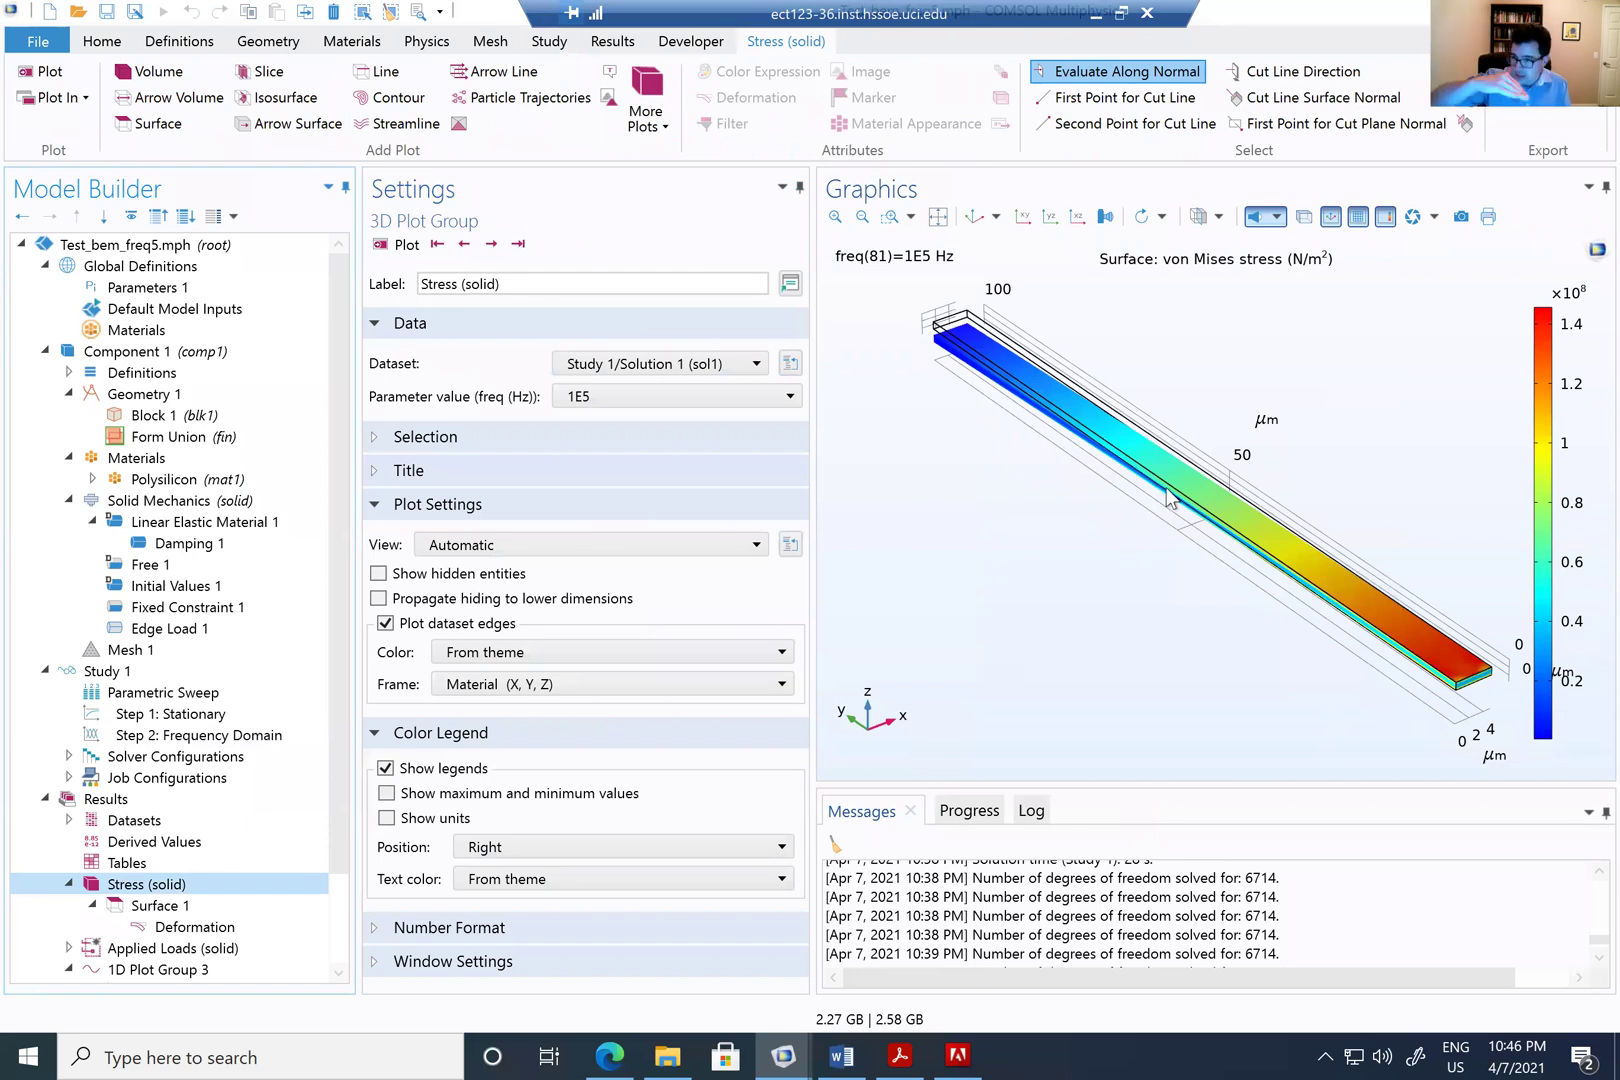
scroll(137, 805, "down", 2)
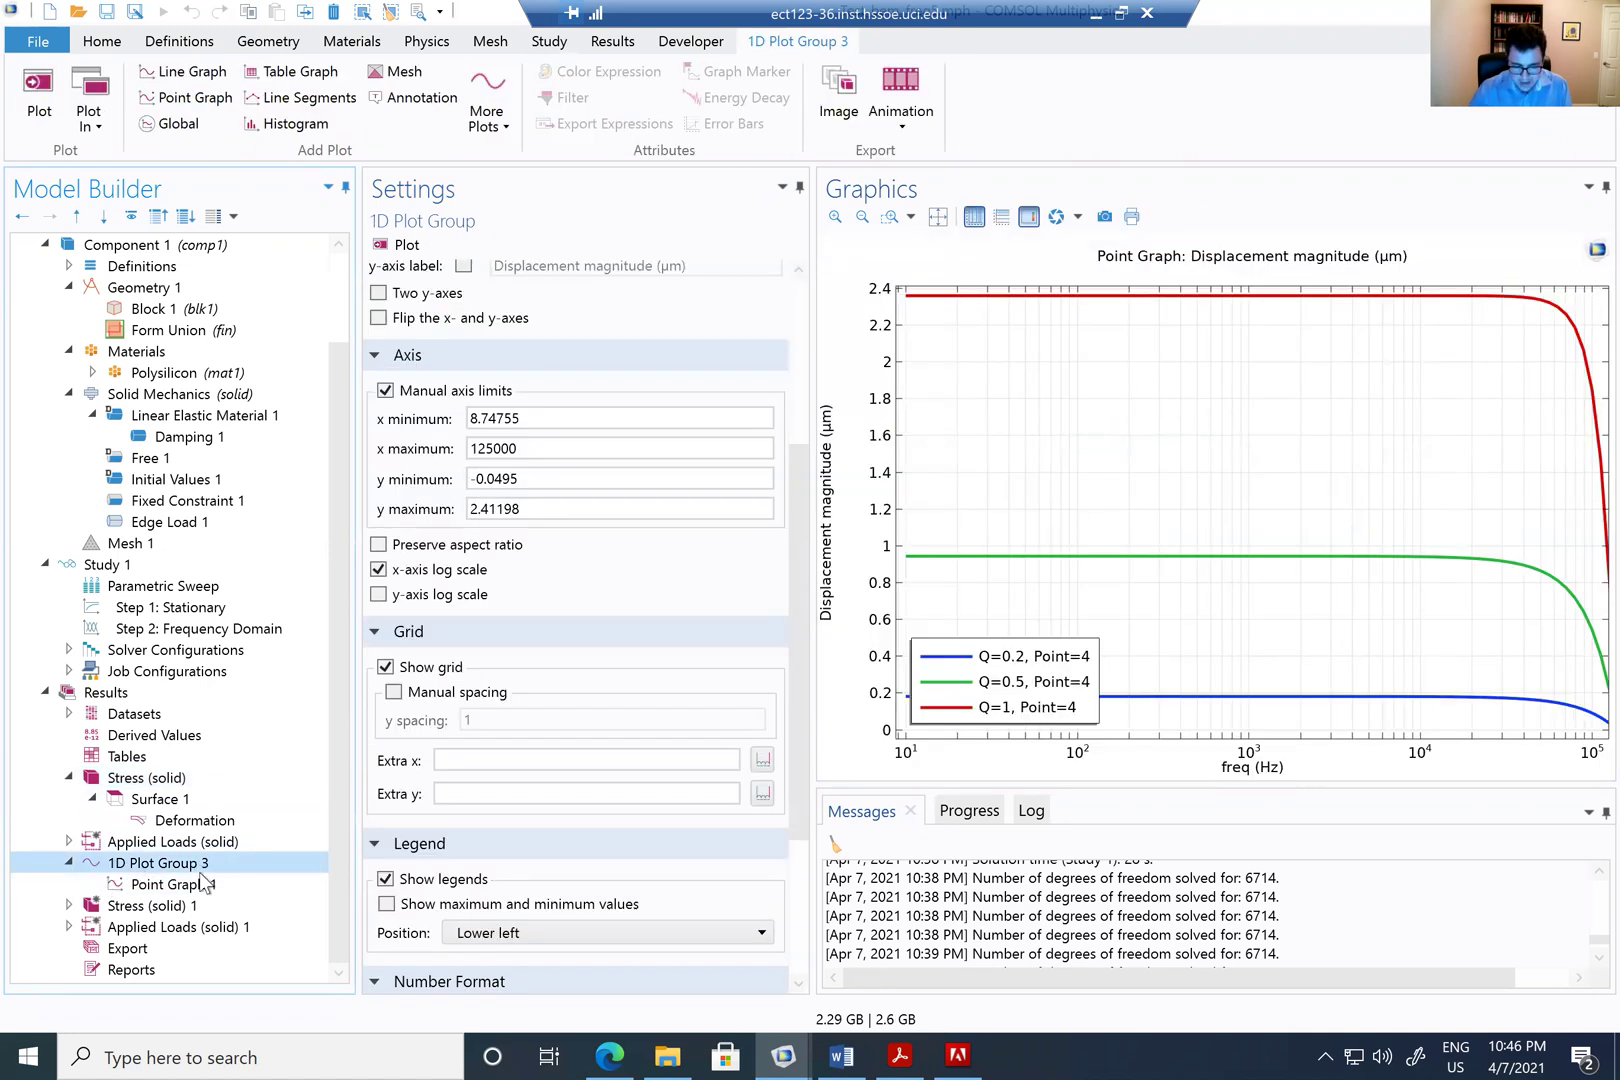
left_click(201, 879)
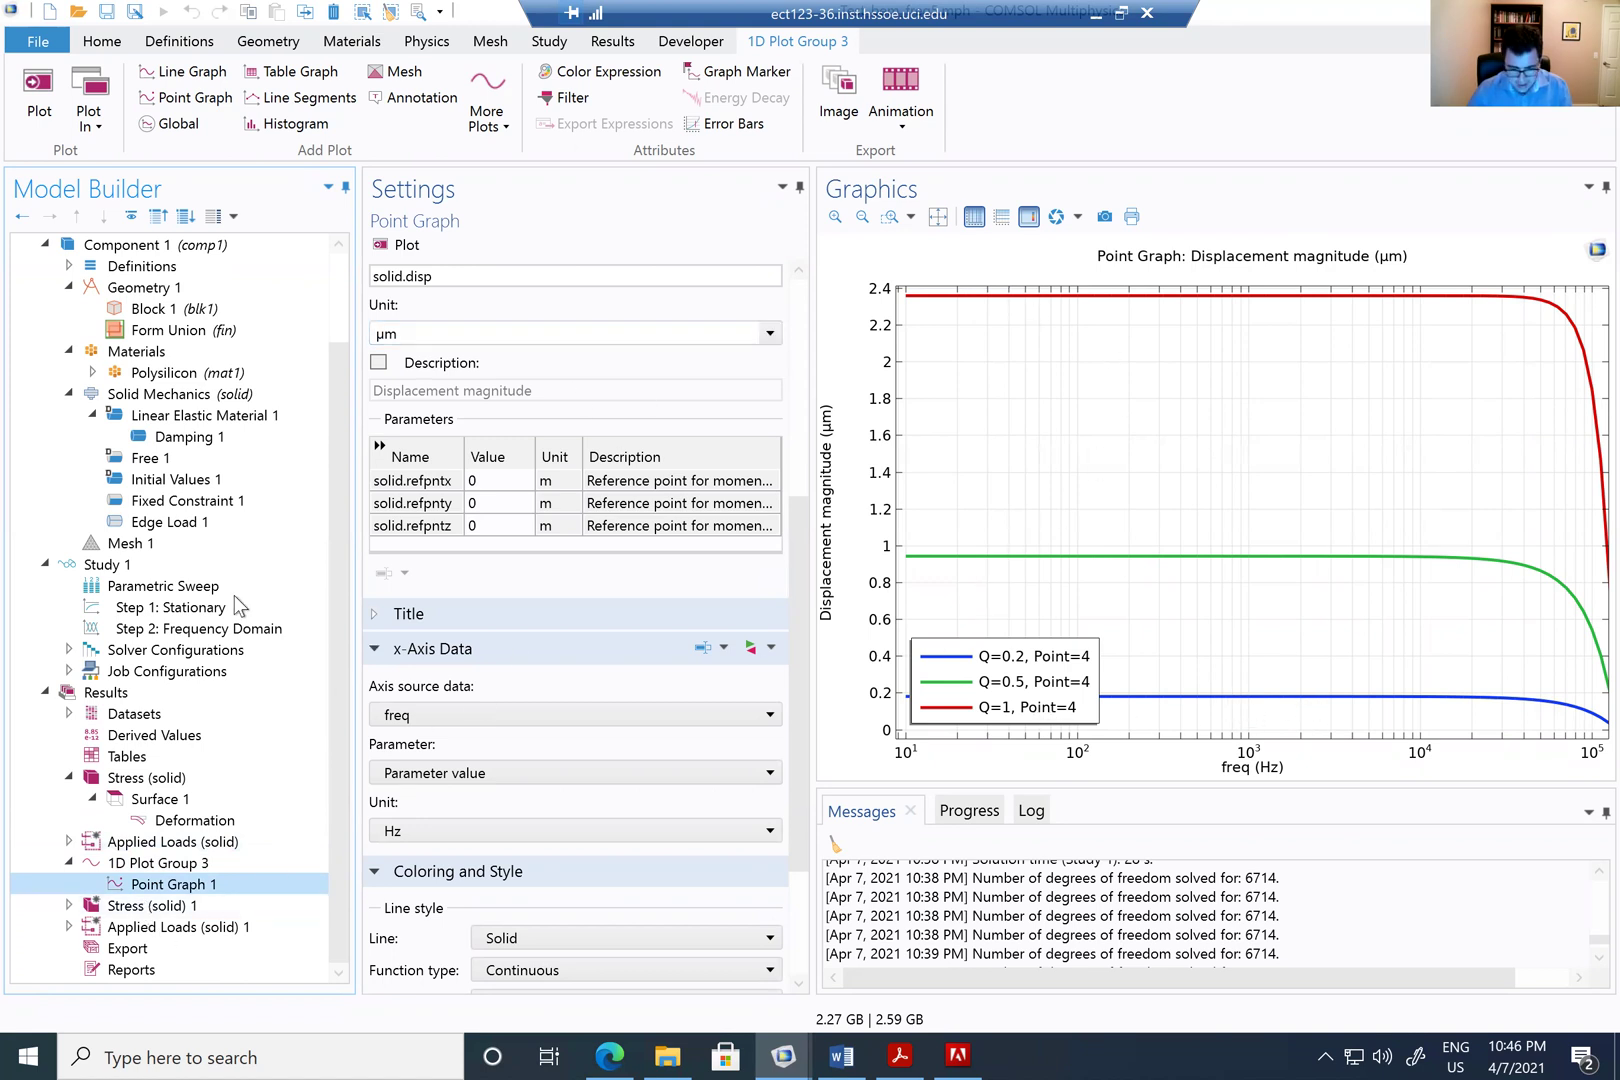
scroll(140, 560, "up", 2)
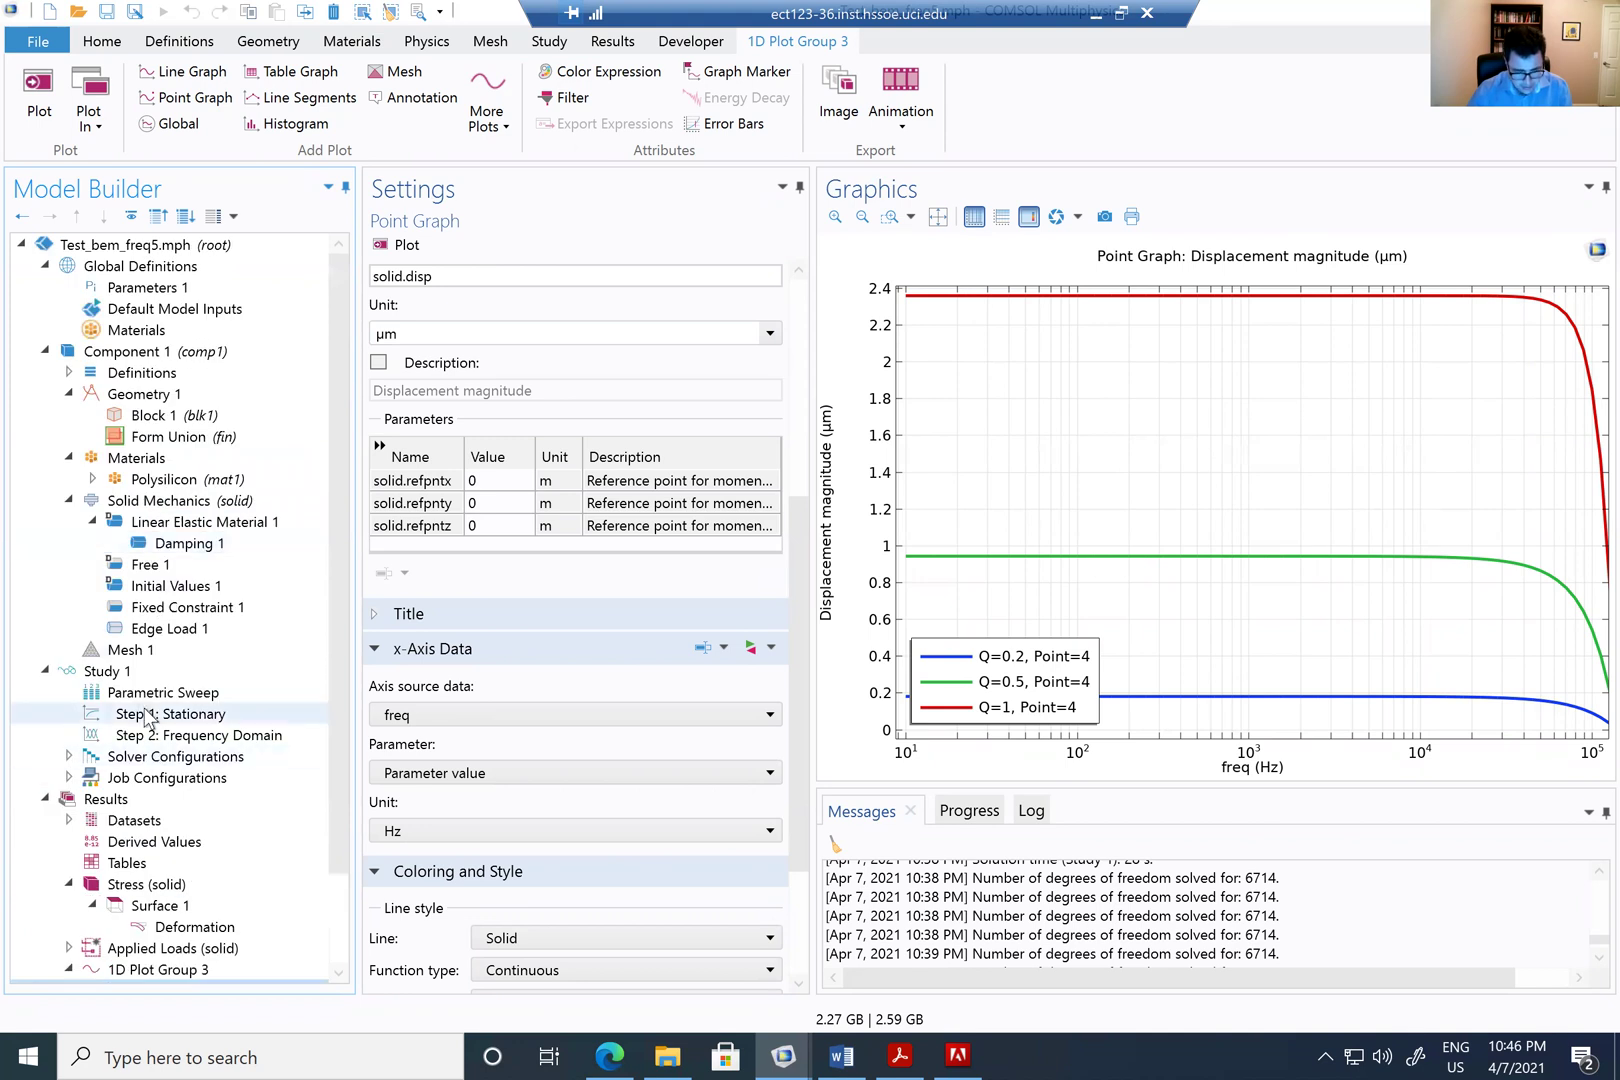
- Step through the Stationary and Frequency Domain steps, then check the Parametric Sweep of Q over 0.2, 0.5, 1
left_click(124, 720)
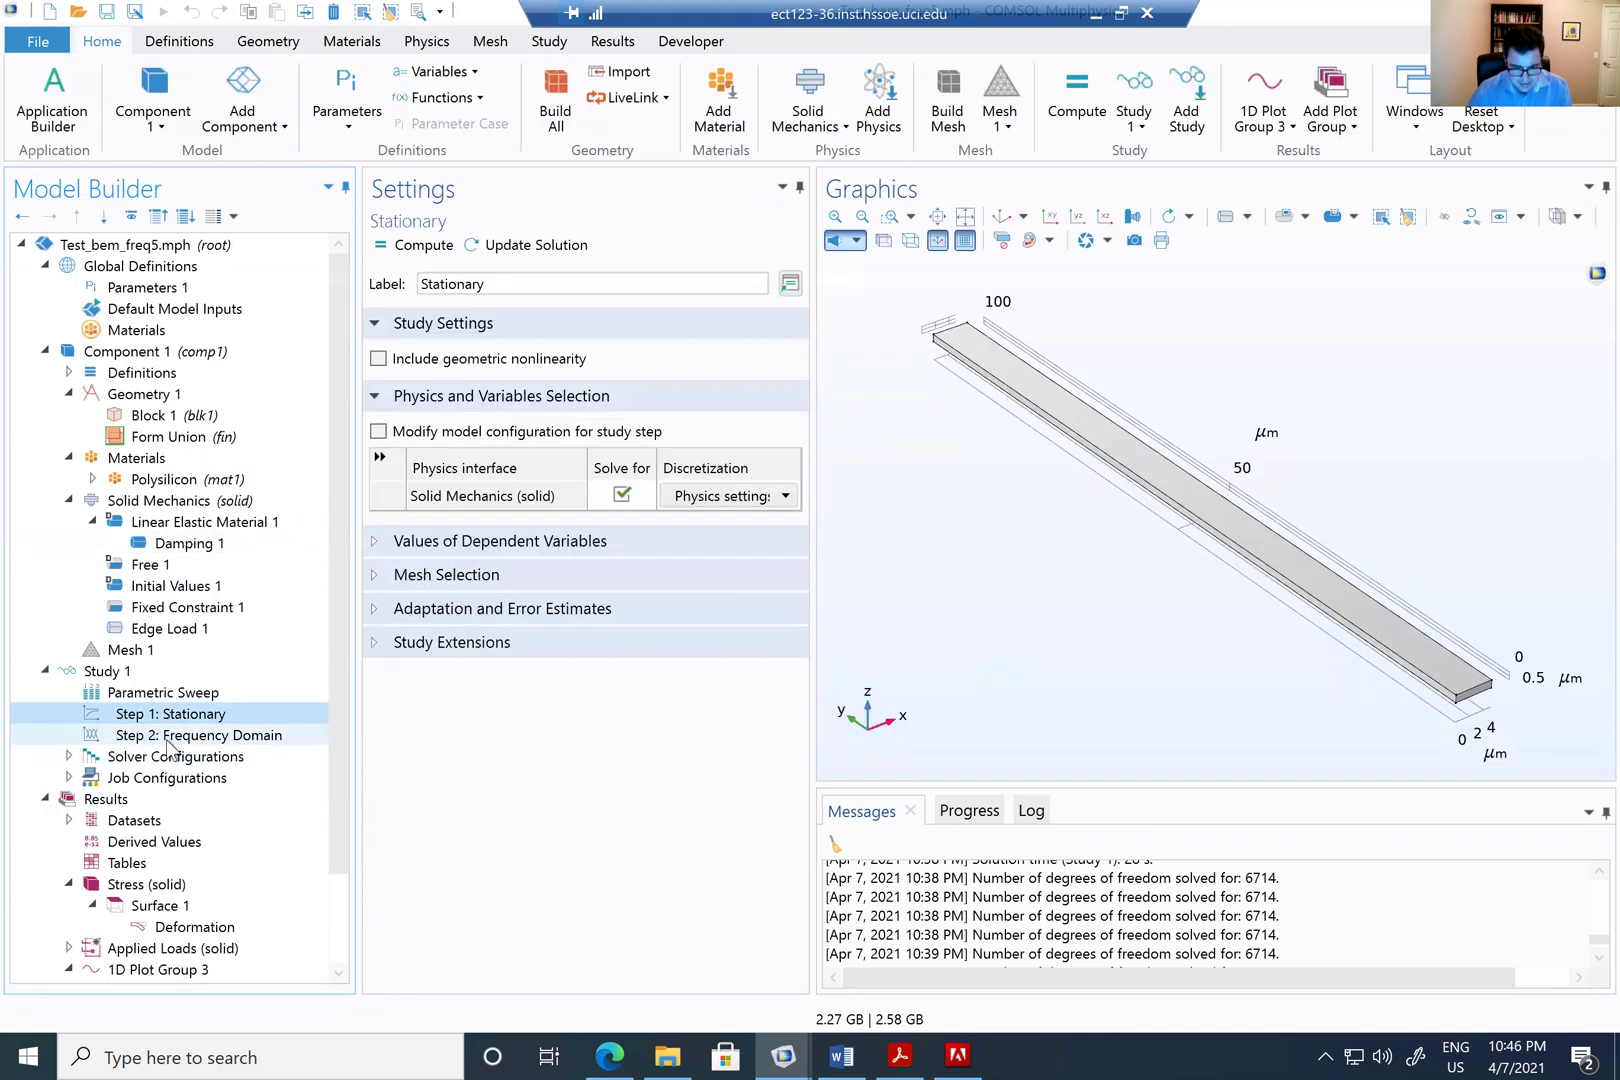
left_click(170, 745)
left_click(141, 697)
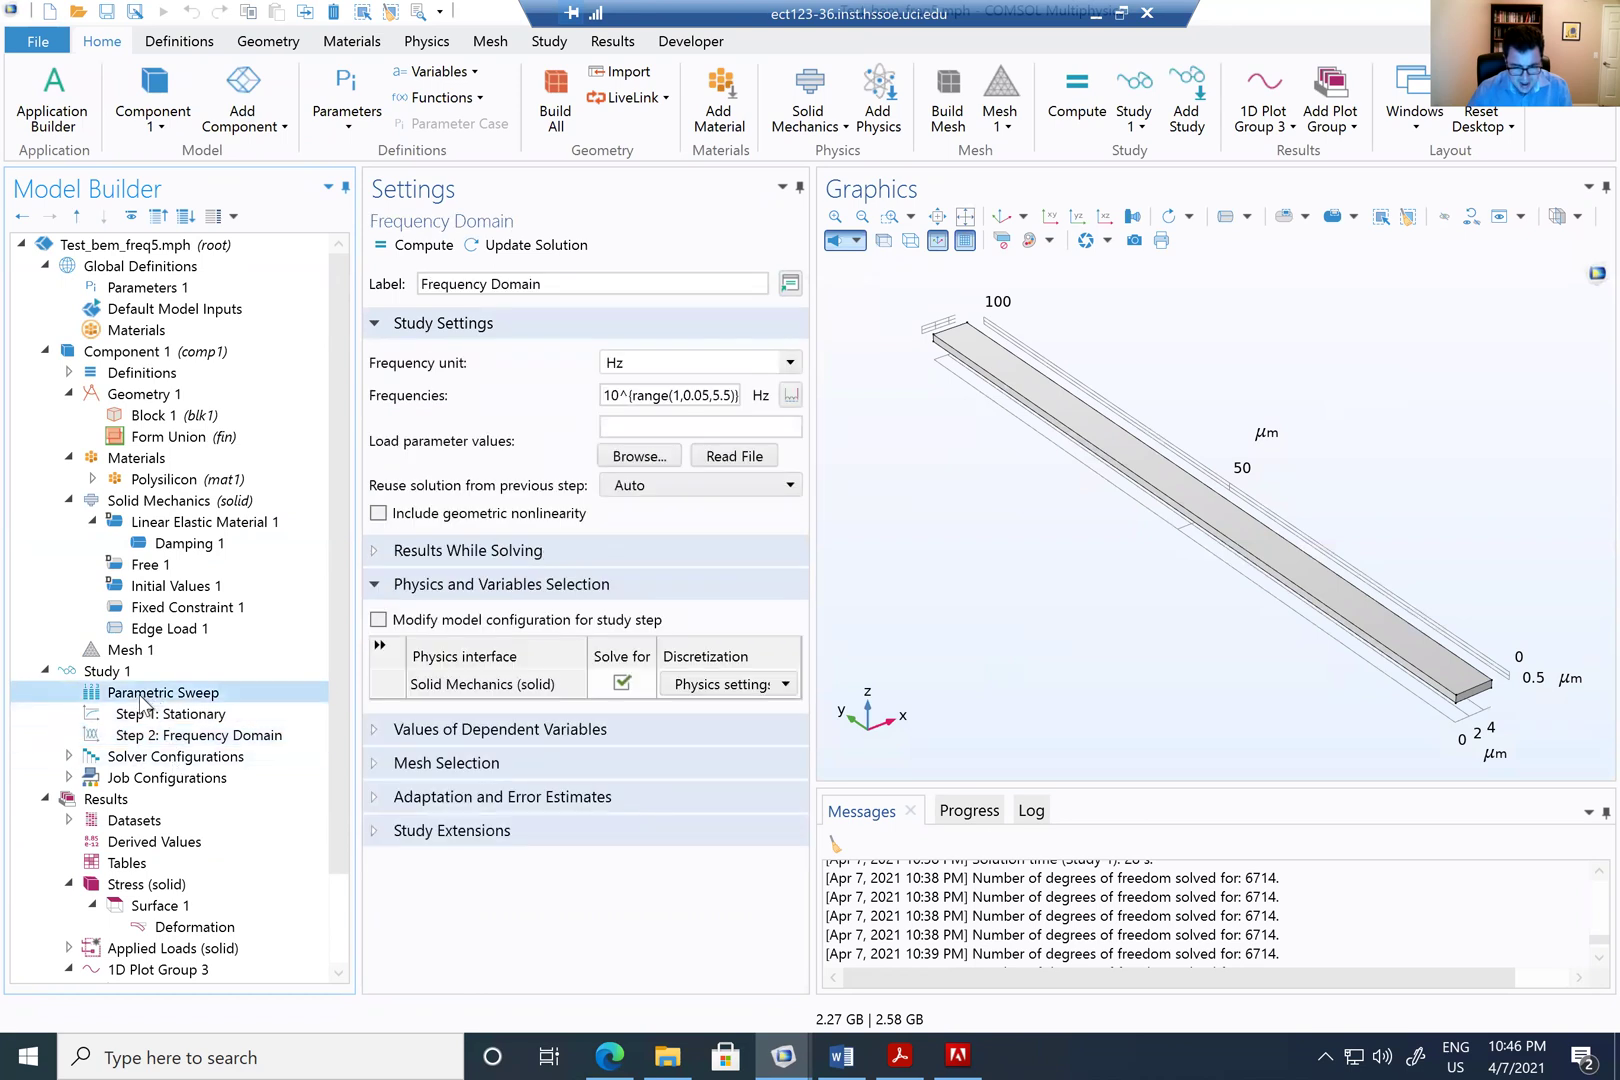
left_click(428, 432)
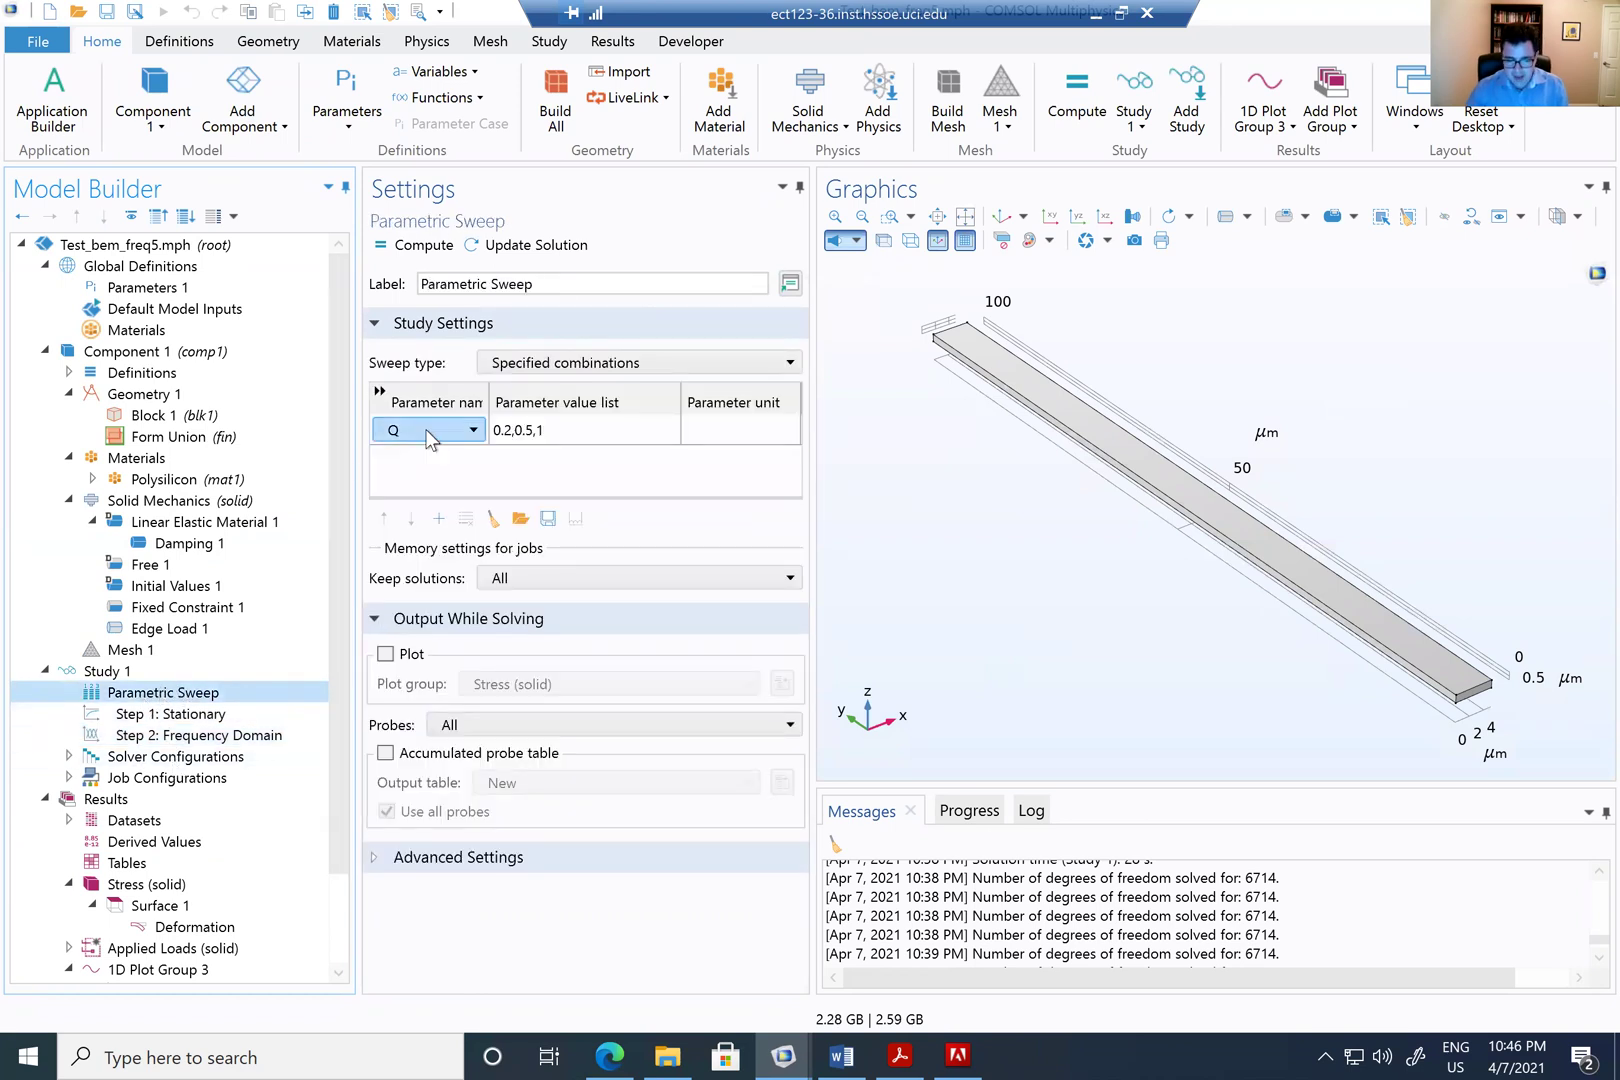
left_click(511, 440)
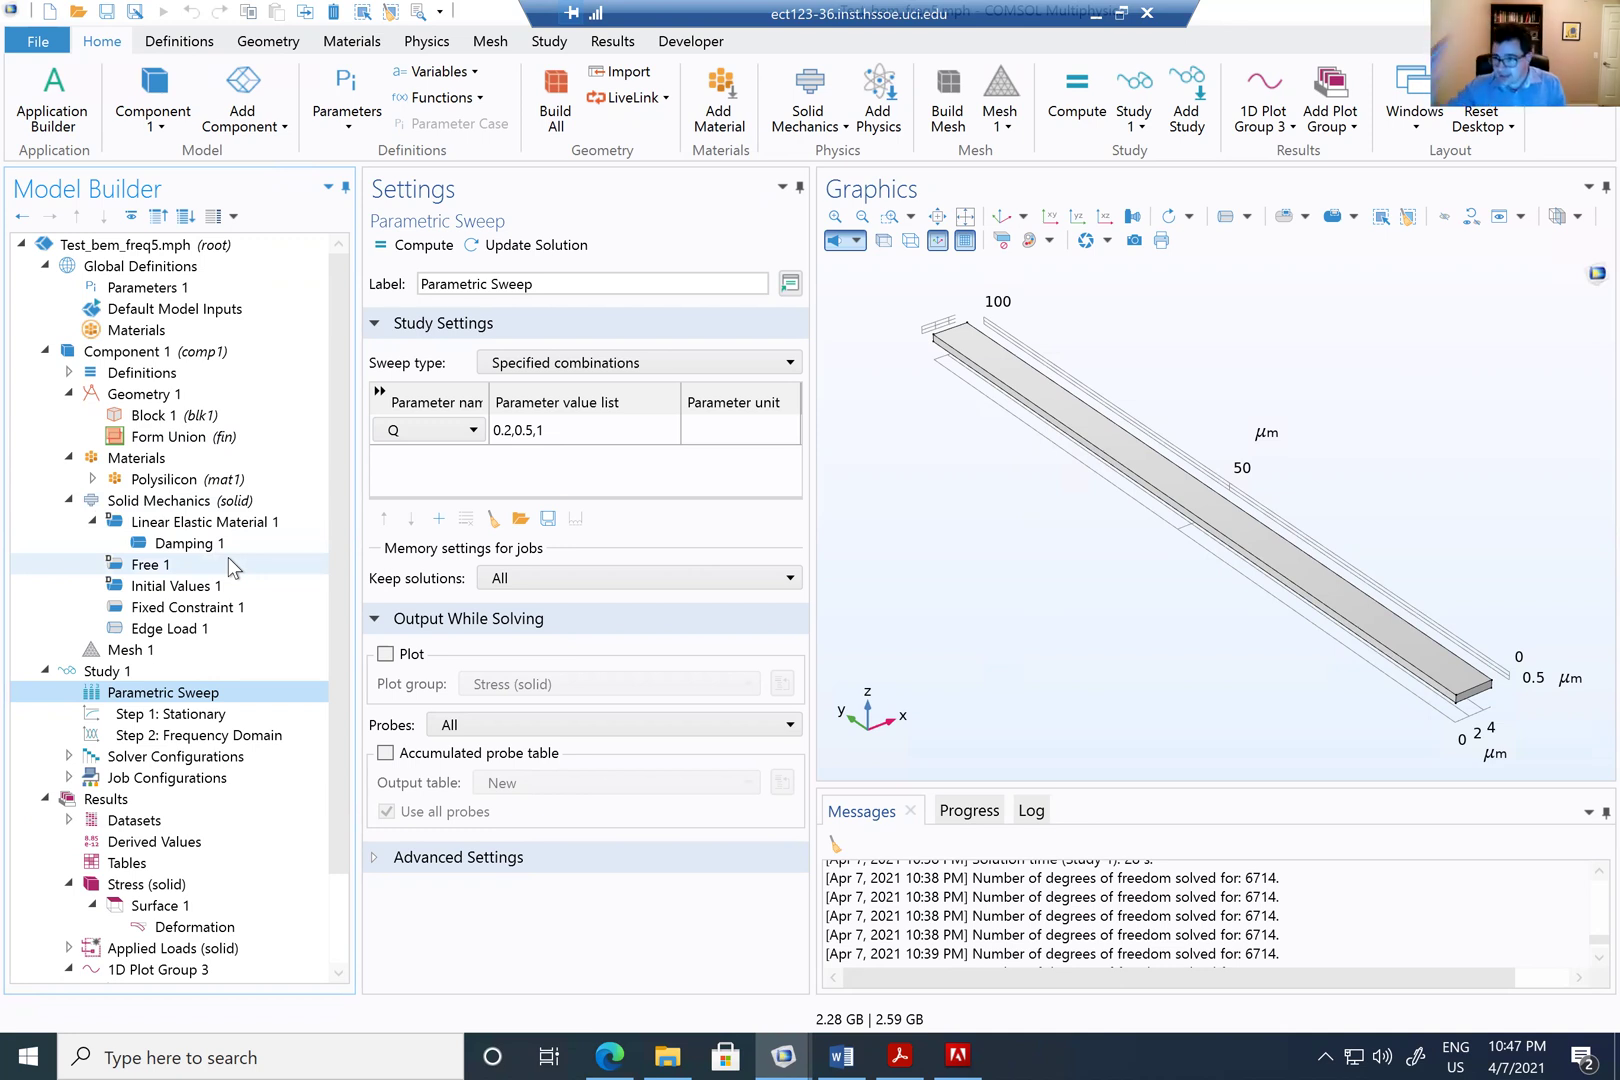
- Show 1D Plot Group 3 with manual axis limits and a log-scale frequency axis
left_click(162, 890)
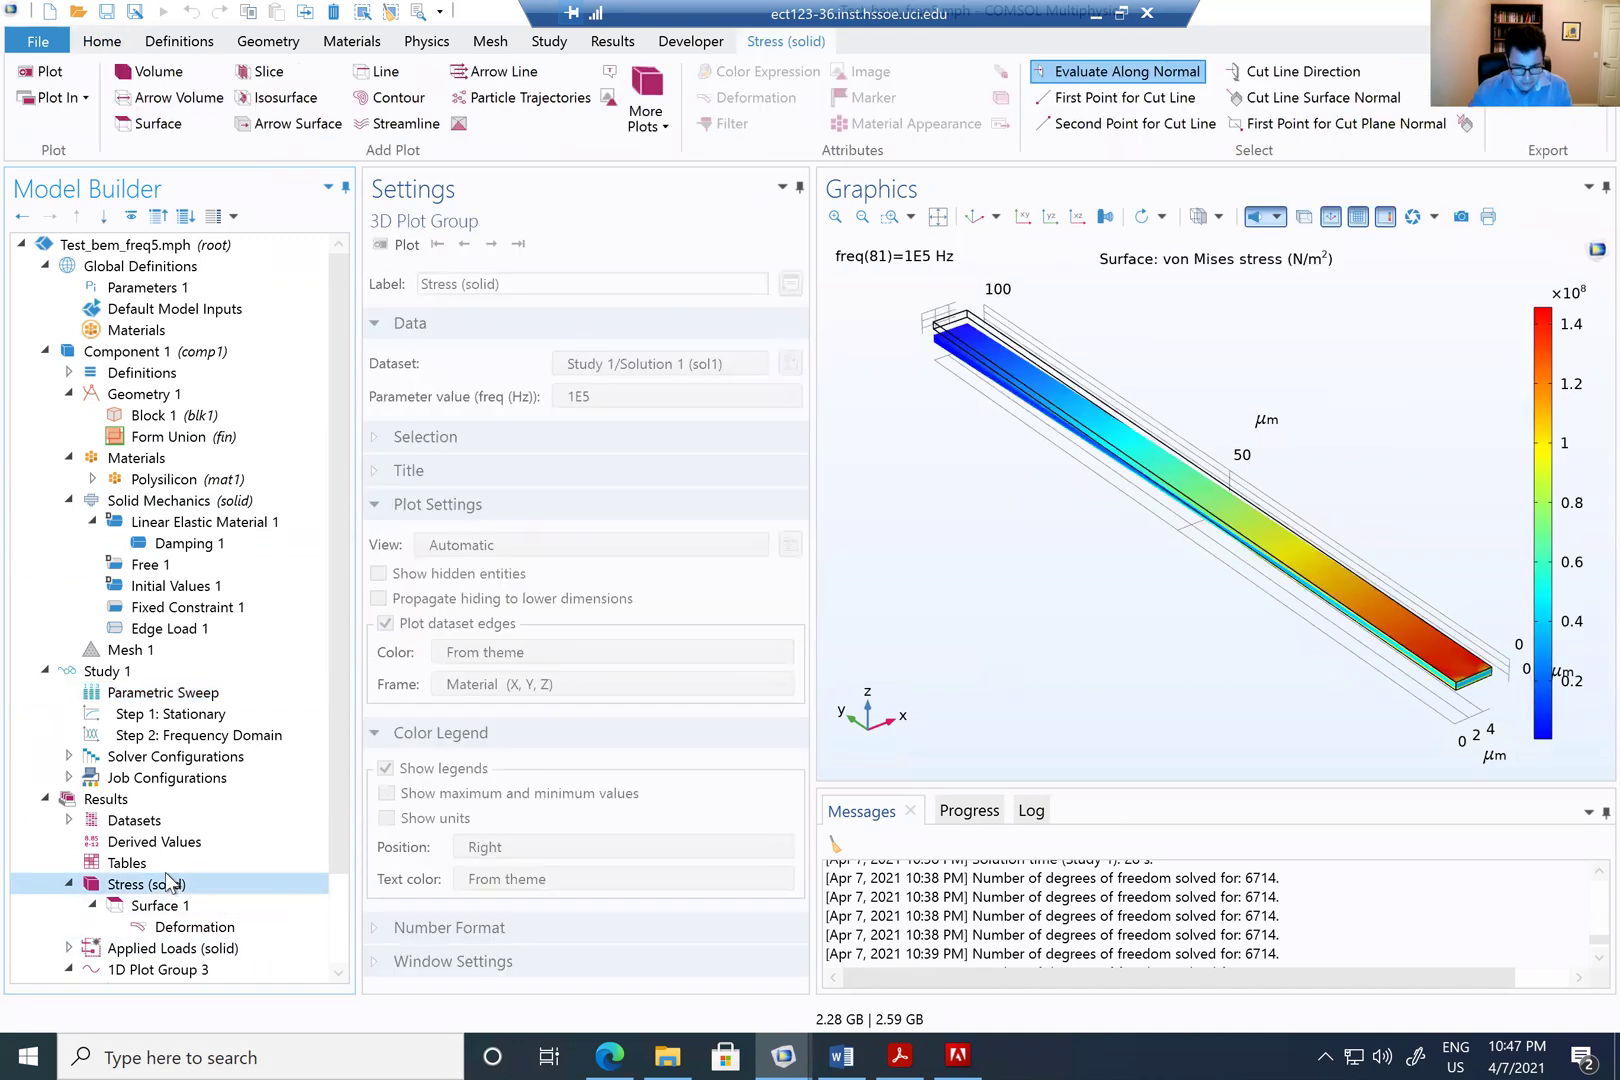
scroll(150, 880, "down", 2)
left_click(147, 866)
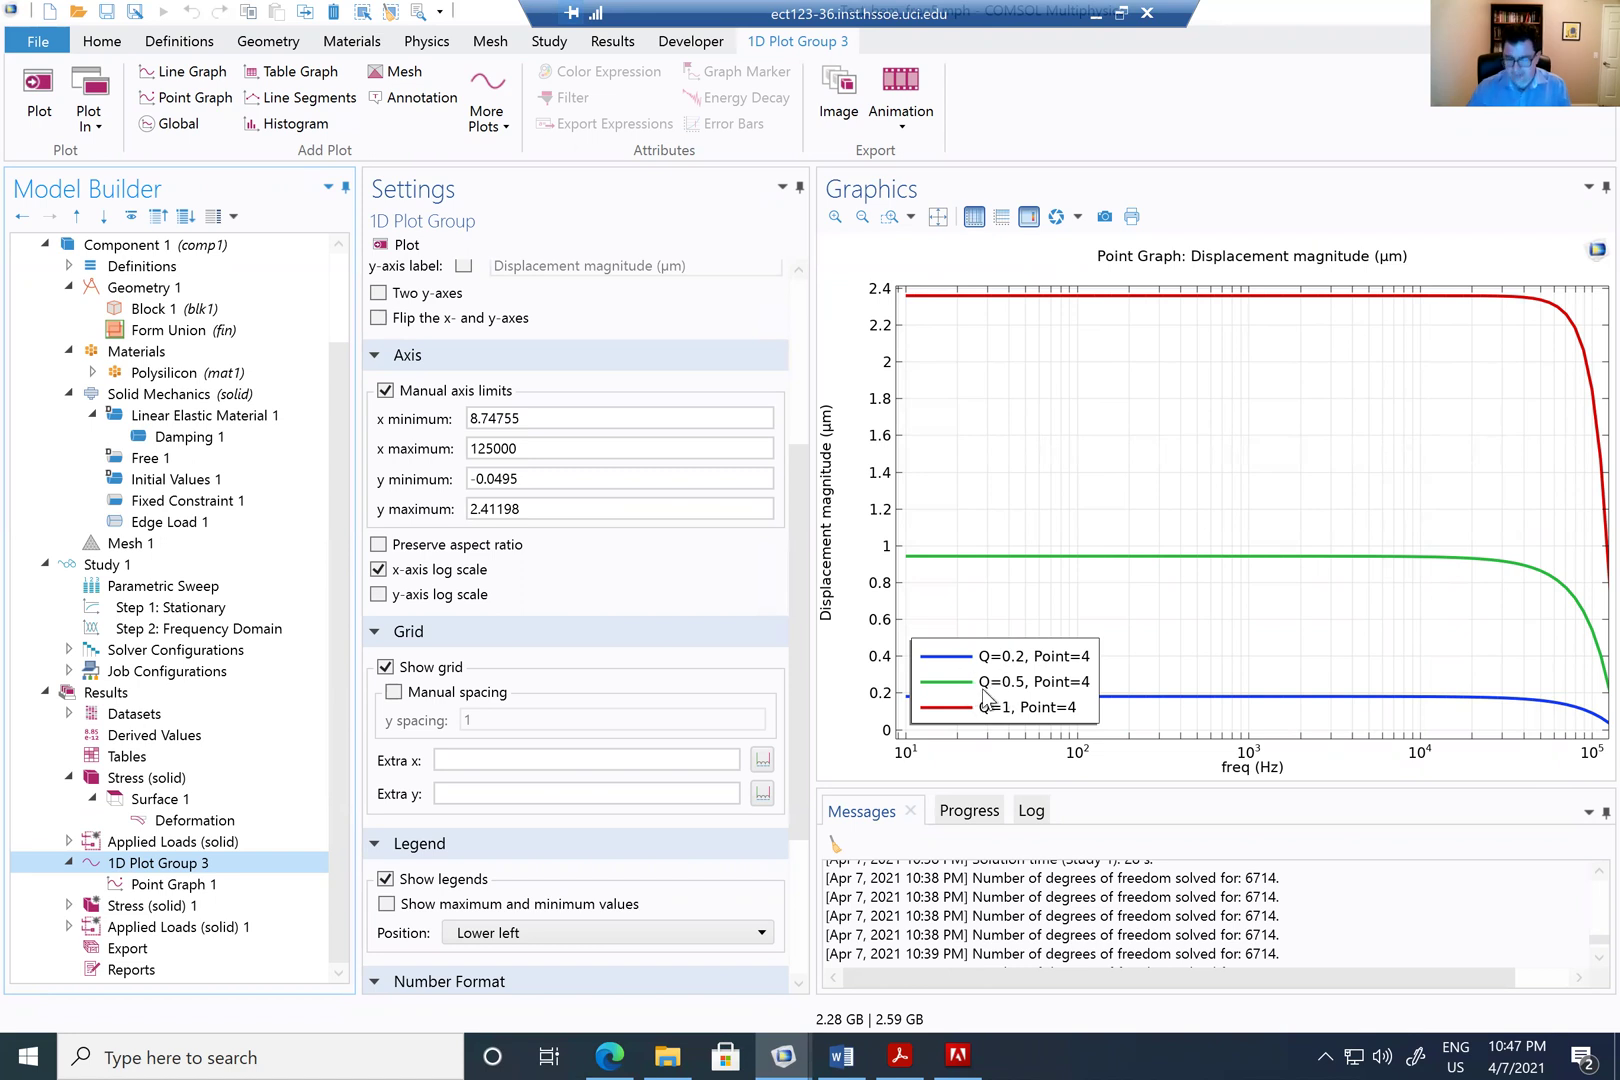
left_click(178, 438)
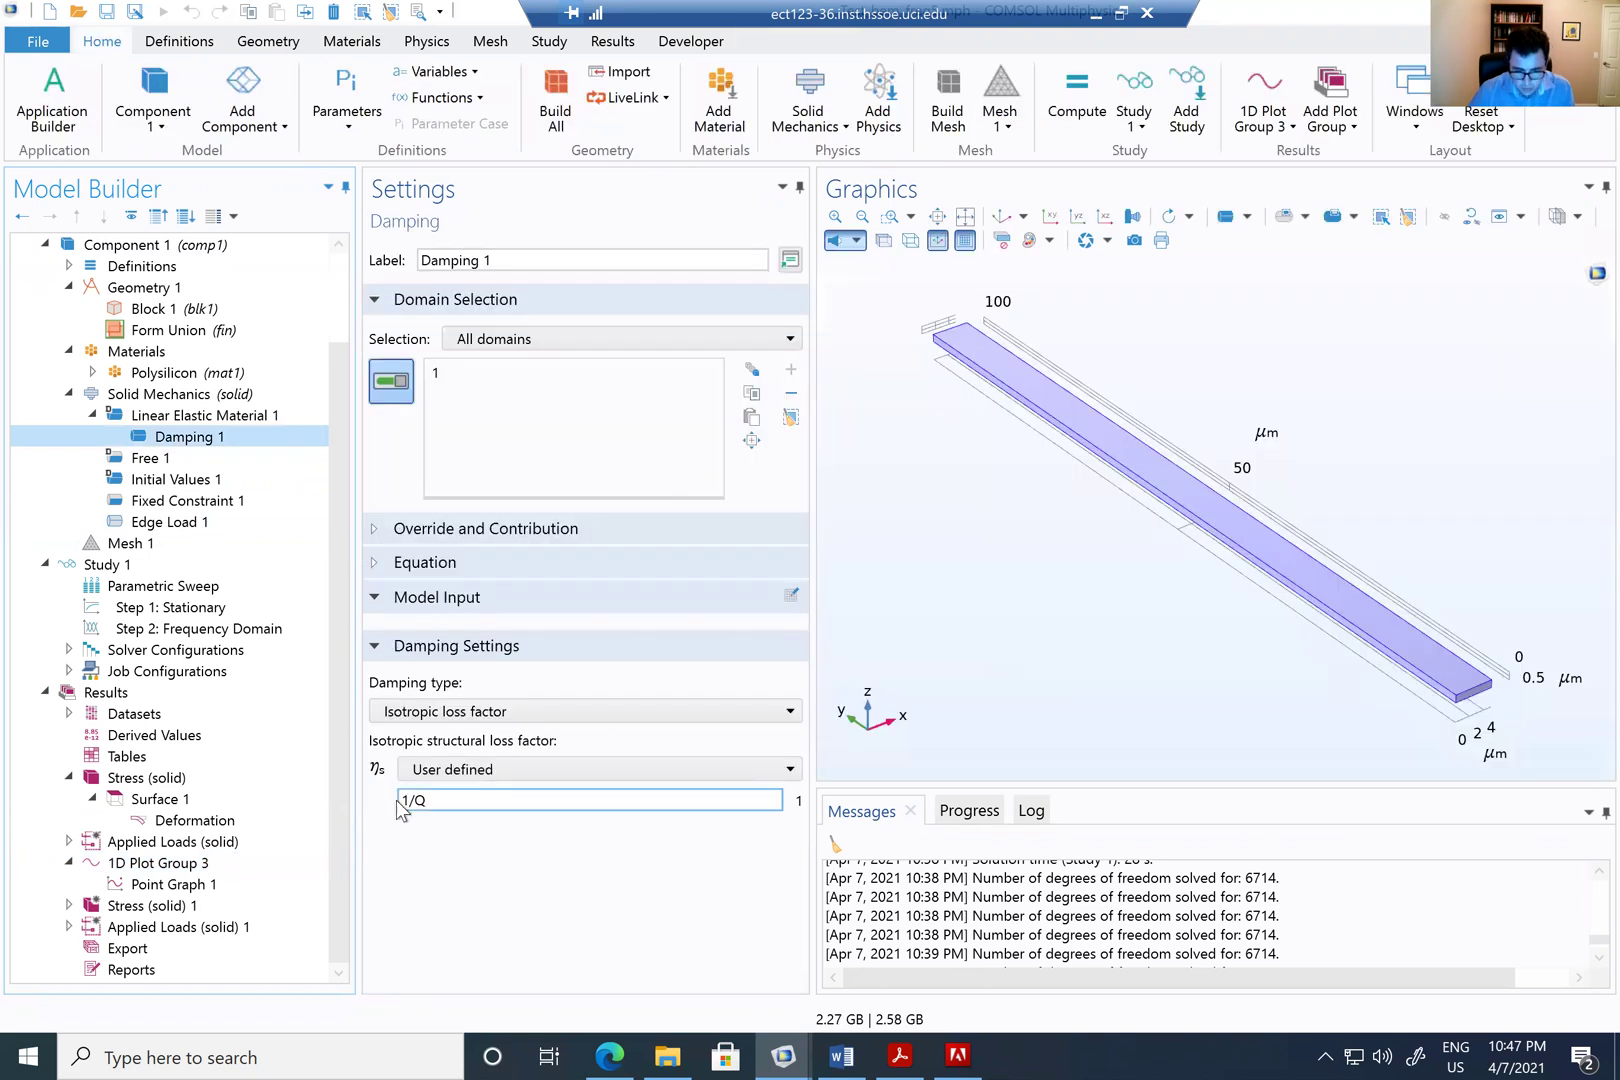
left_click(433, 832)
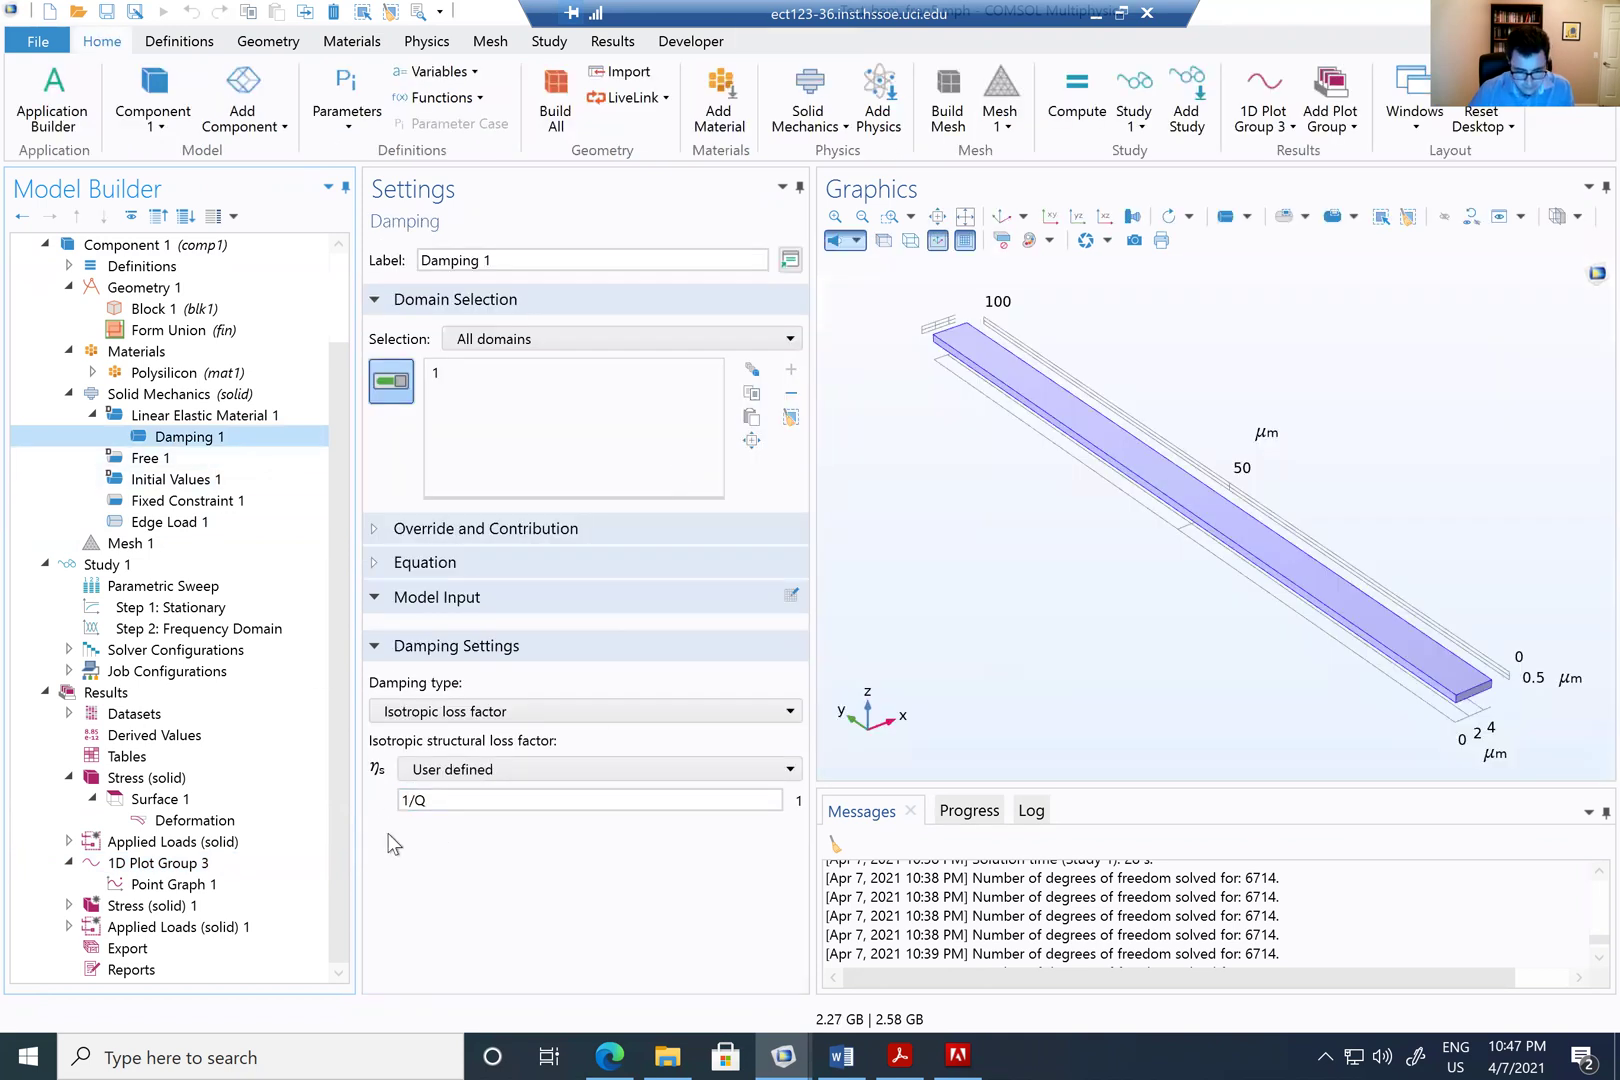
left_click(153, 866)
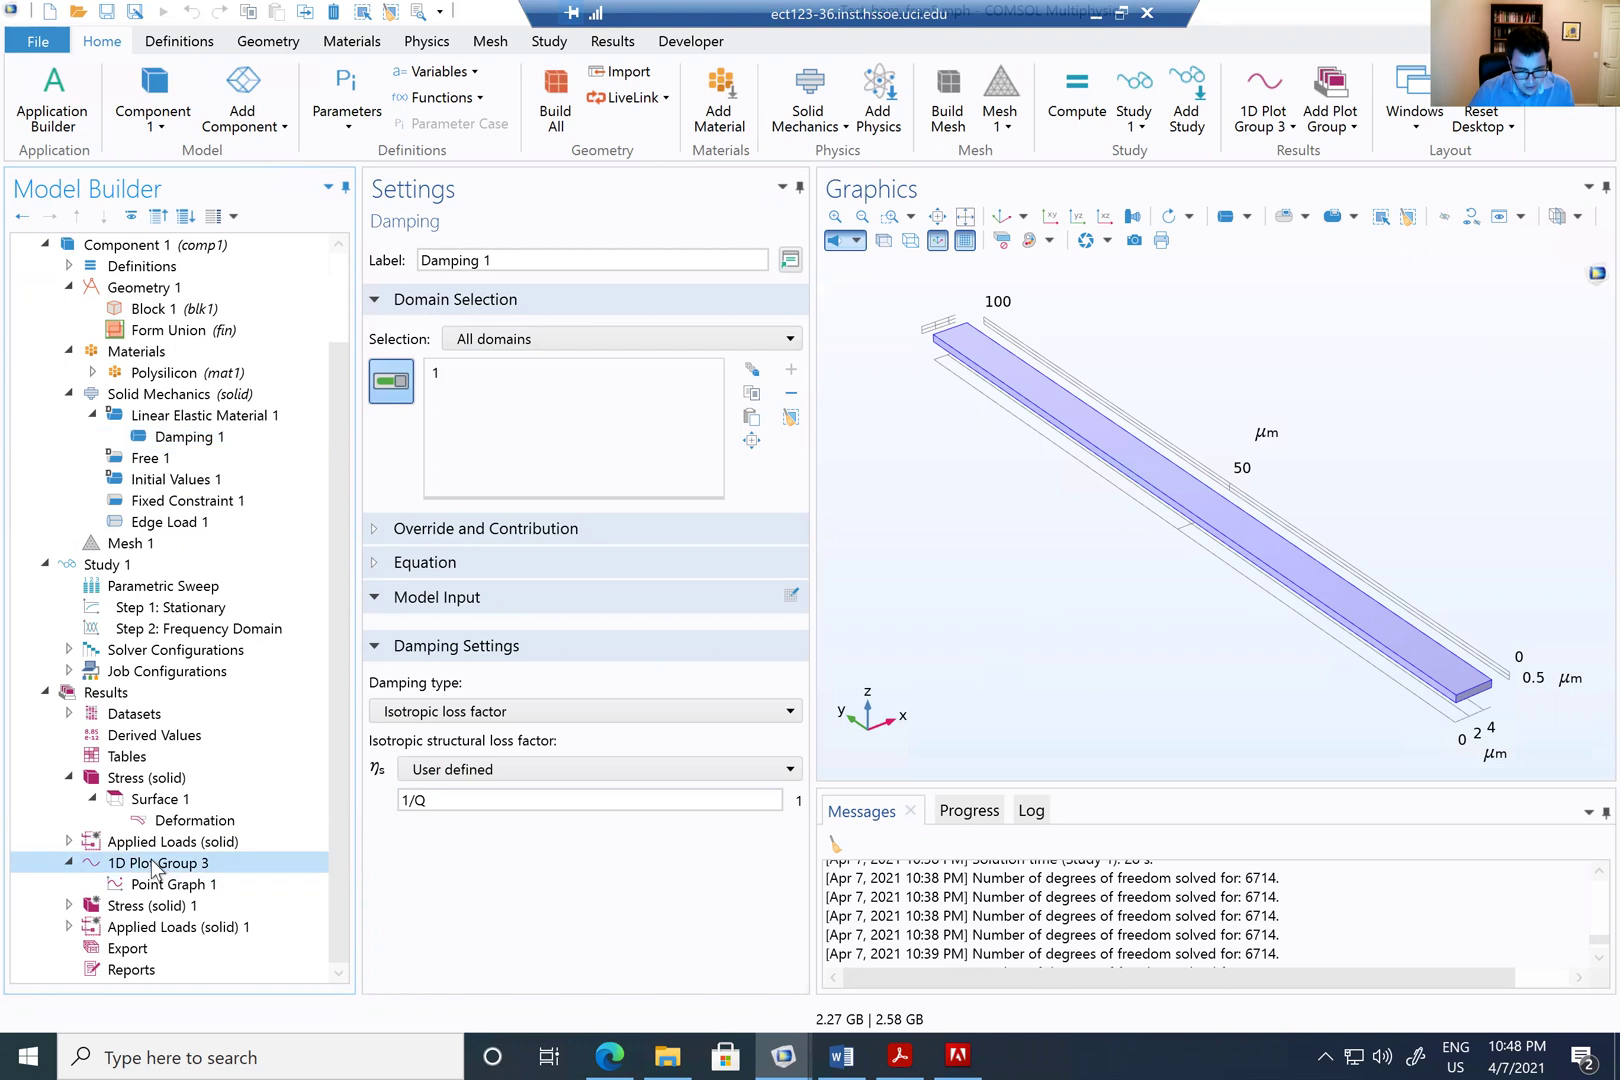